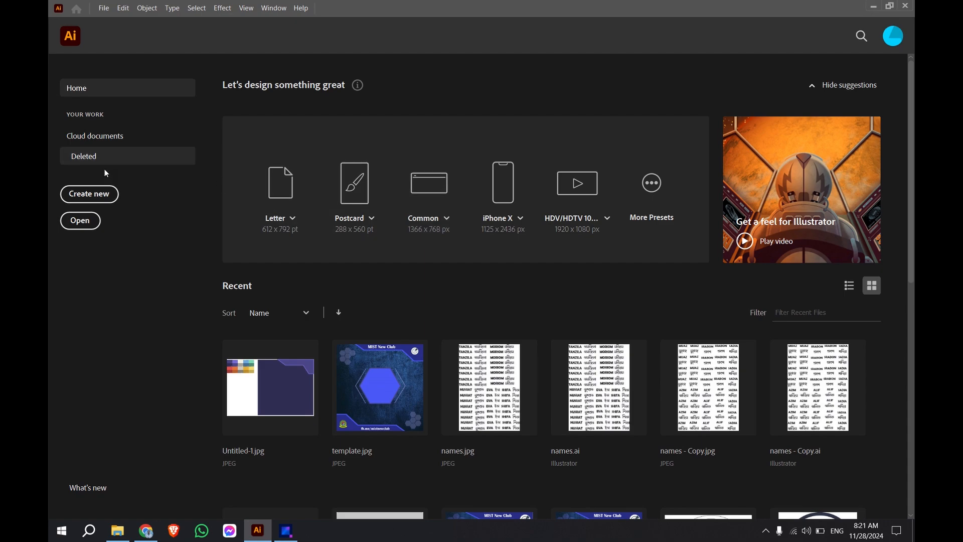
# Step: Create a new document and place the sketch image draw to logo.jpg from within the Downloads folder onto the artboard
pyautogui.click(101, 194)
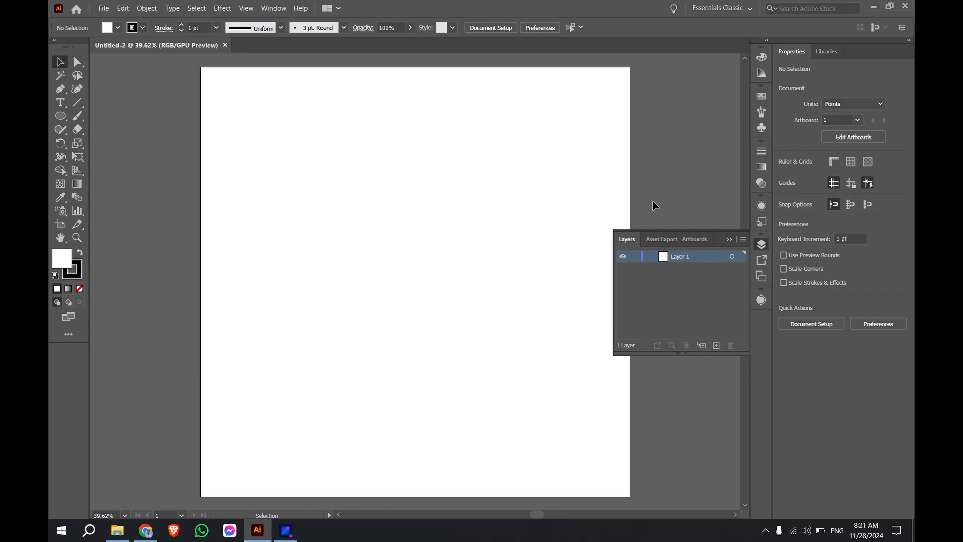
pyautogui.click(121, 529)
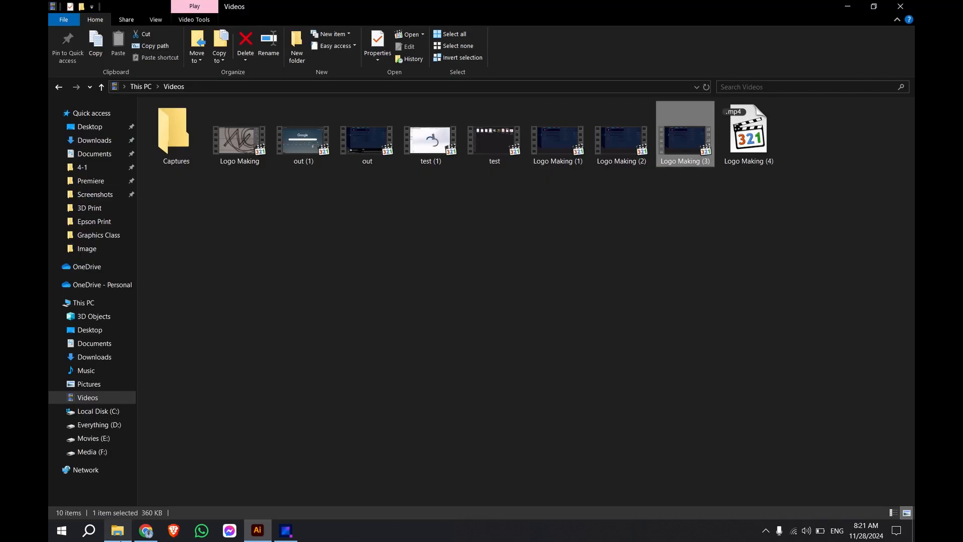
pyautogui.click(83, 140)
pyautogui.click(310, 146)
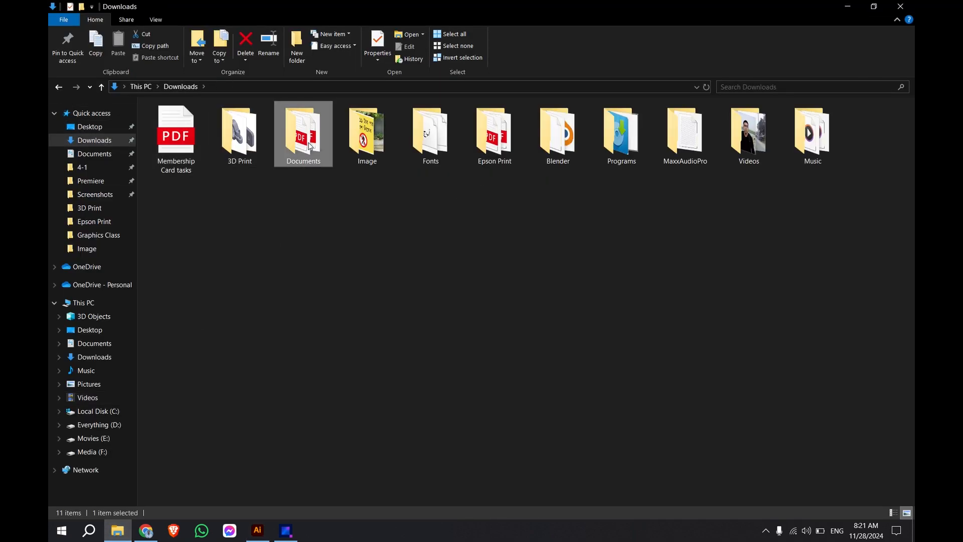
pyautogui.doubleClick(309, 146)
pyautogui.doubleClick(176, 143)
pyautogui.moveTo(249, 135)
pyautogui.mouseDown()
pyautogui.moveTo(230, 151)
pyautogui.moveTo(266, 522)
pyautogui.moveTo(384, 281)
pyautogui.mouseUp()
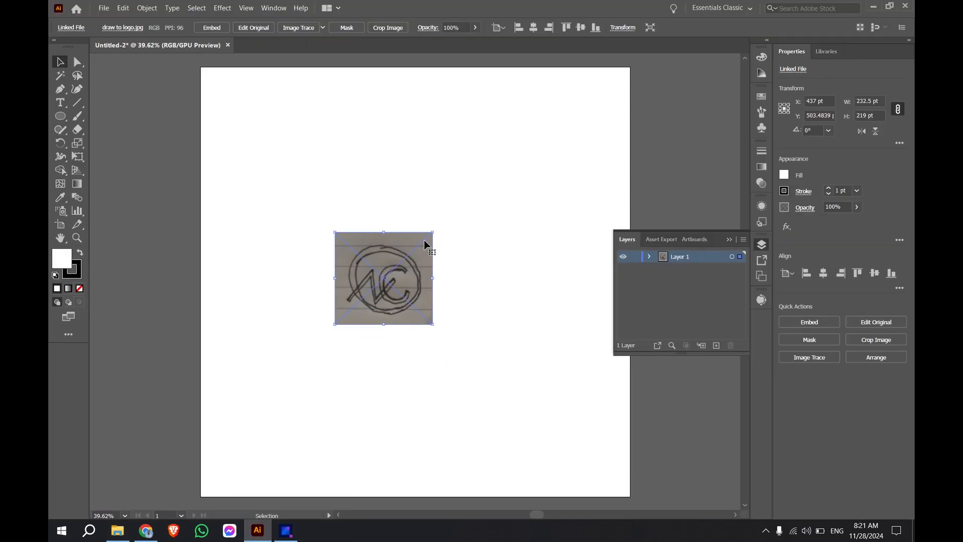
# Step: Enlarge the placed sketch to about 955 by 900 pt and position it to cover most of the artboard
pyautogui.moveTo(433, 324); pyautogui.dragTo(595, 478)
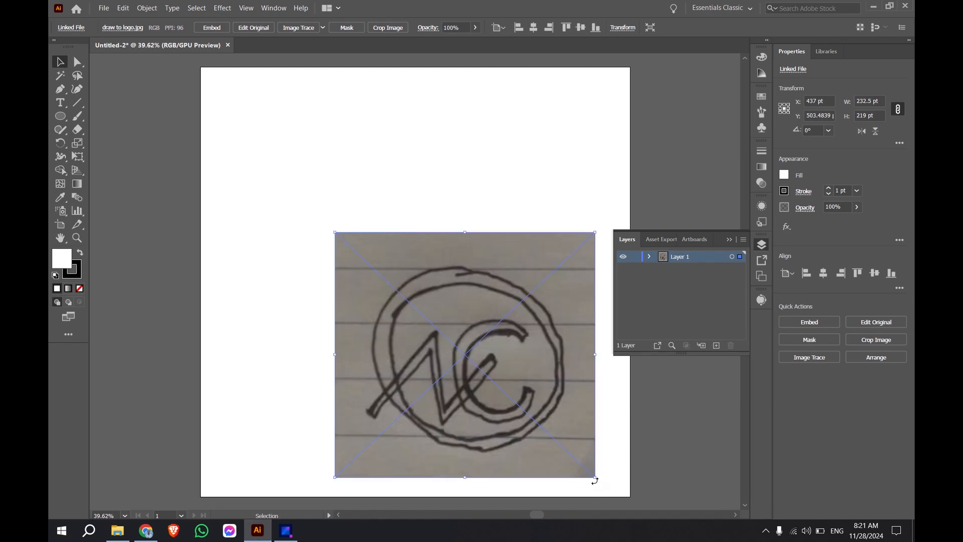
pyautogui.moveTo(453, 290); pyautogui.dragTo(327, 136)
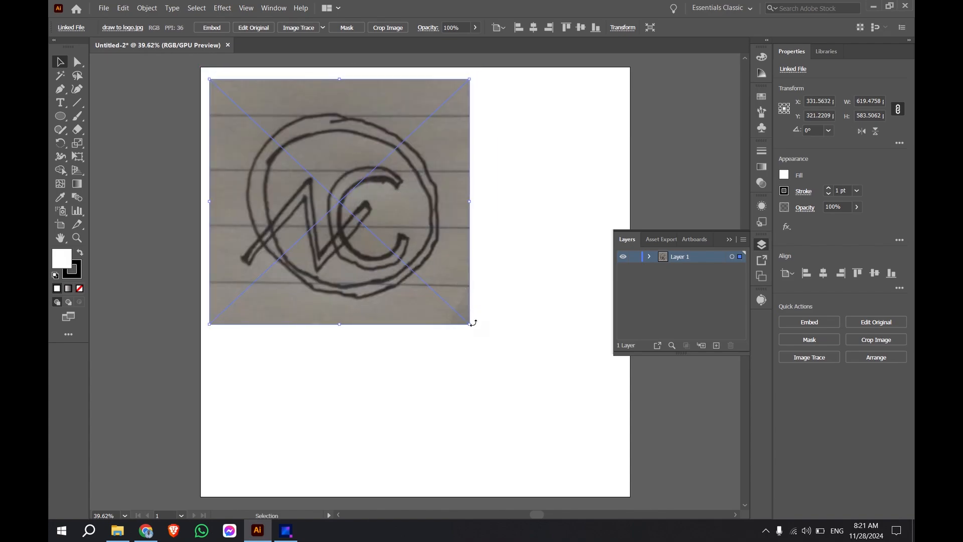
pyautogui.moveTo(471, 323); pyautogui.dragTo(611, 357)
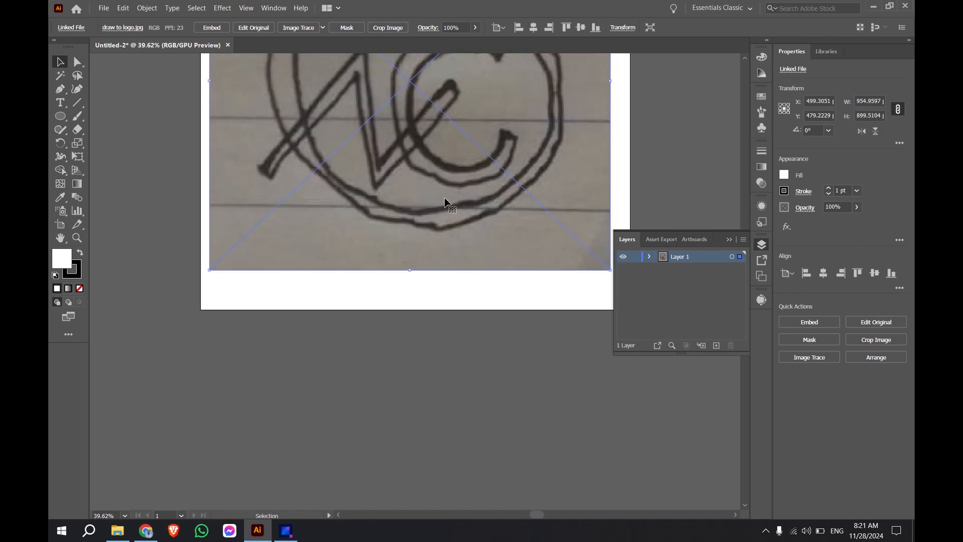
pyautogui.scroll(5, 445, 201)
pyautogui.moveTo(451, 166); pyautogui.dragTo(451, 188)
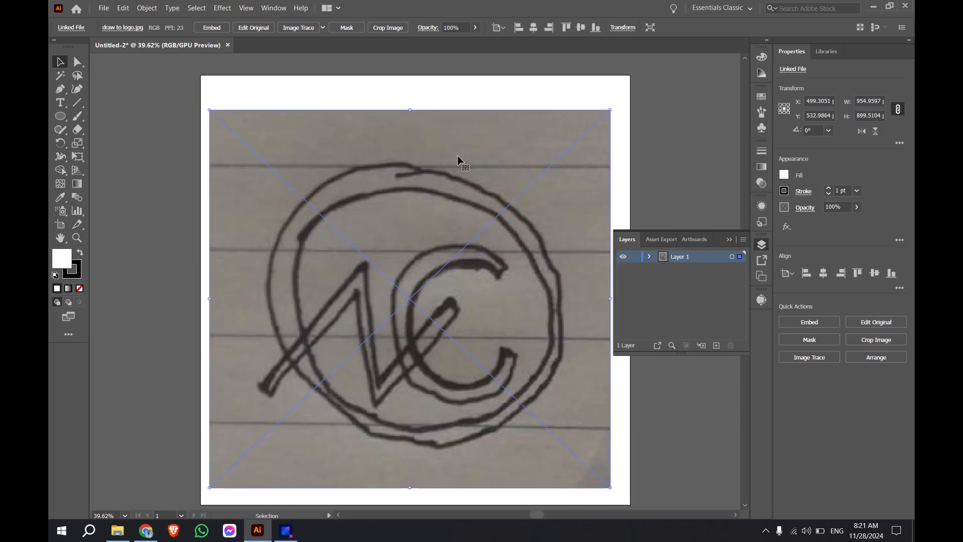
# Step: Set the sketch image's opacity to 60% and lock the image within Layer 1
pyautogui.click(464, 27)
pyautogui.write('60')
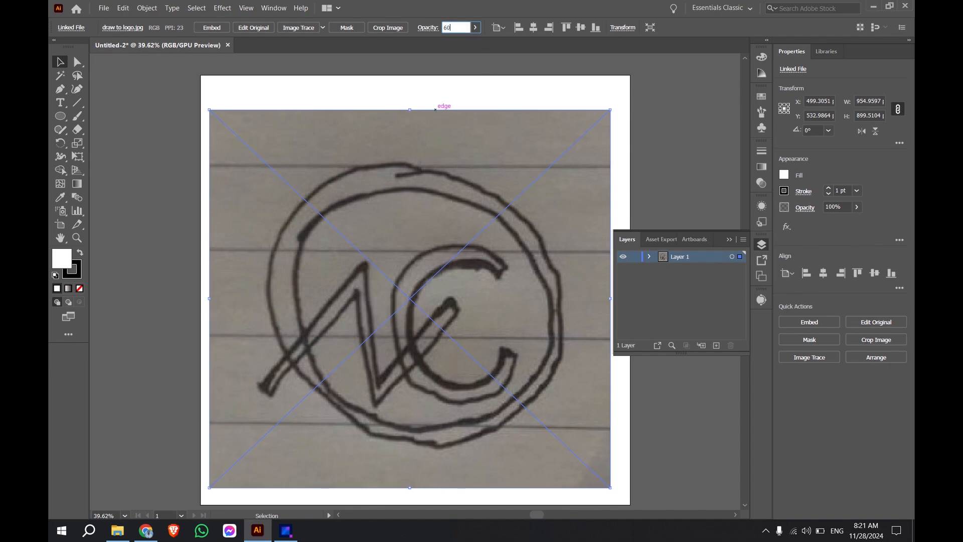
pyautogui.press('Return')
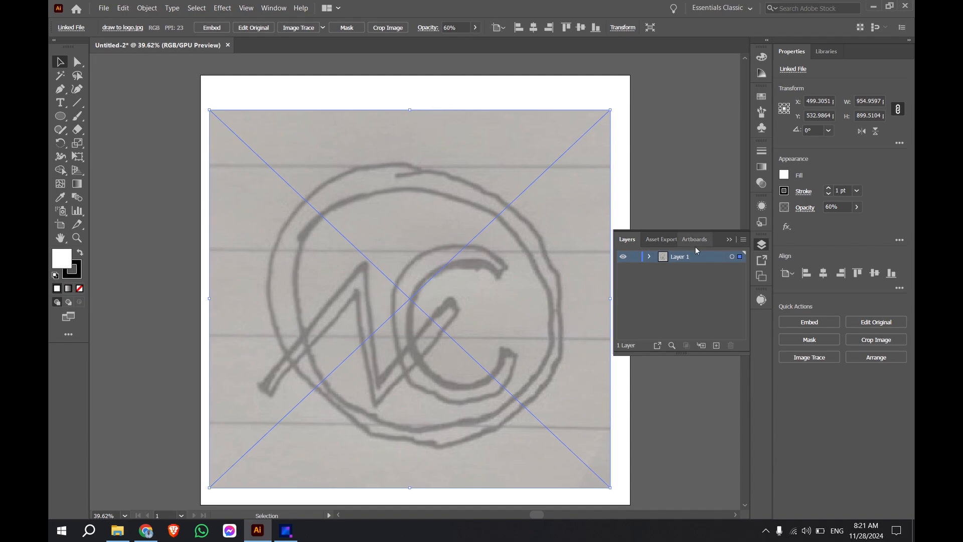
pyautogui.click(651, 256)
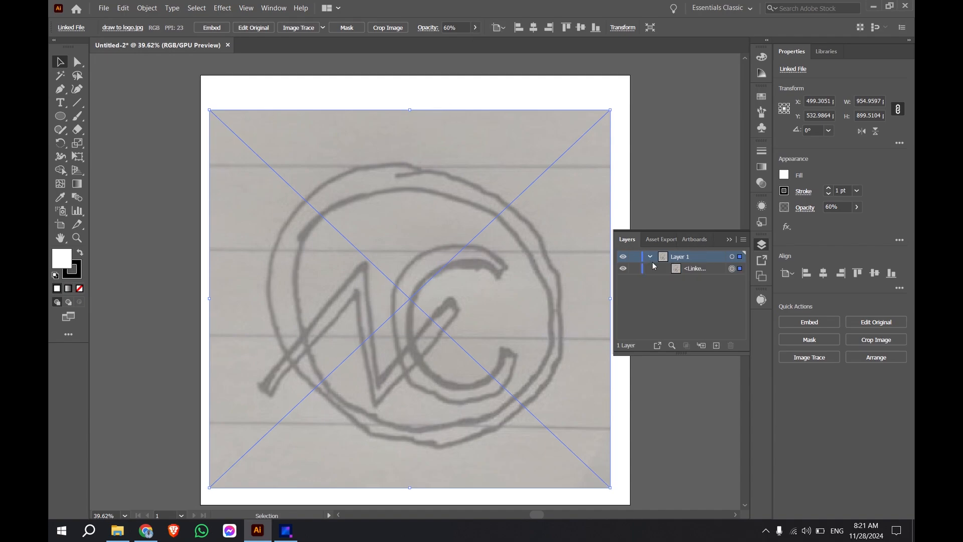
pyautogui.click(635, 269)
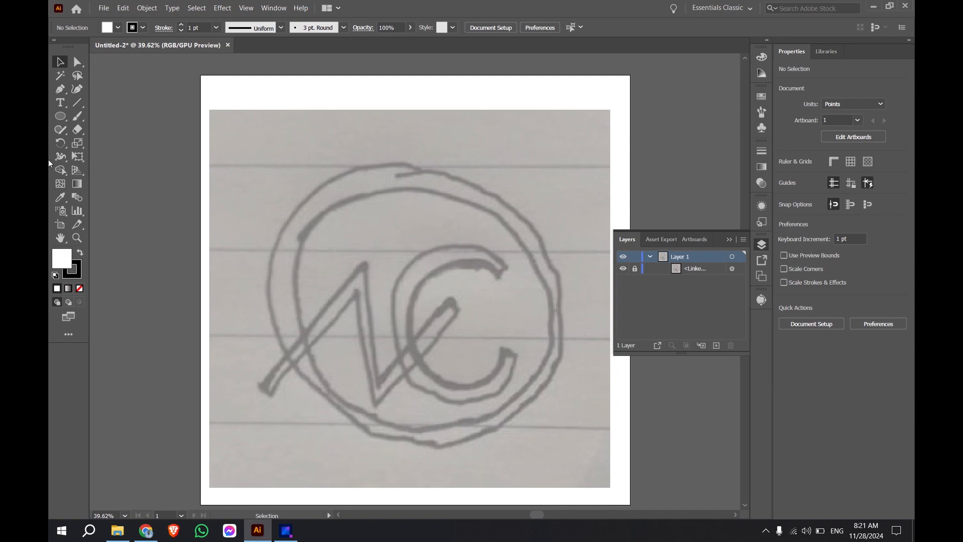
# Step: Choose the Pen tool and set the fill to None, keeping the black 1 pt stroke
pyautogui.click(59, 90)
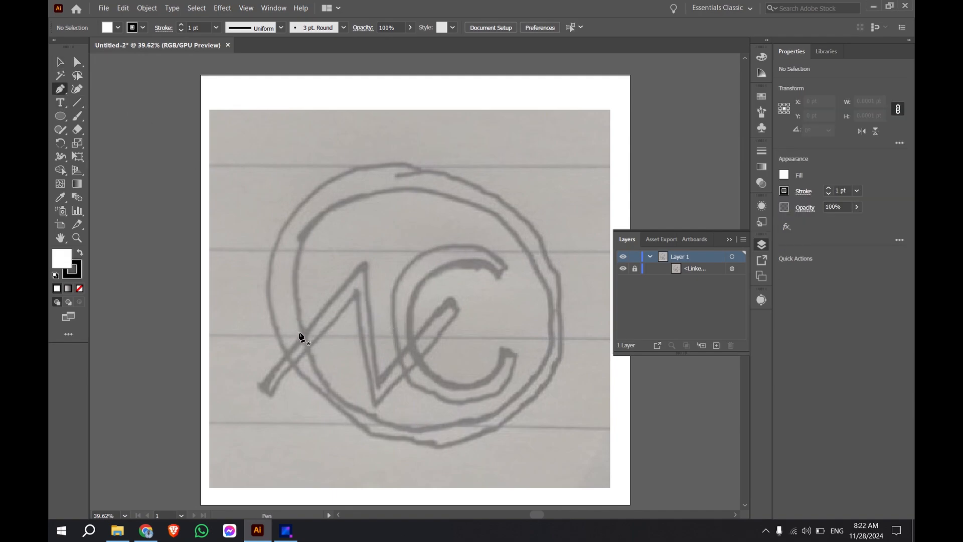
pyautogui.scroll(2, 282, 395)
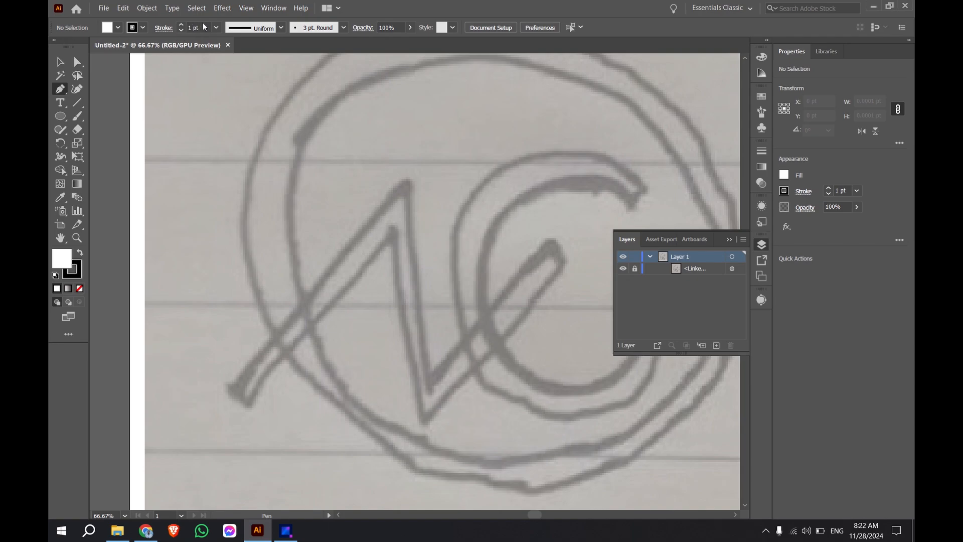
pyautogui.click(119, 27)
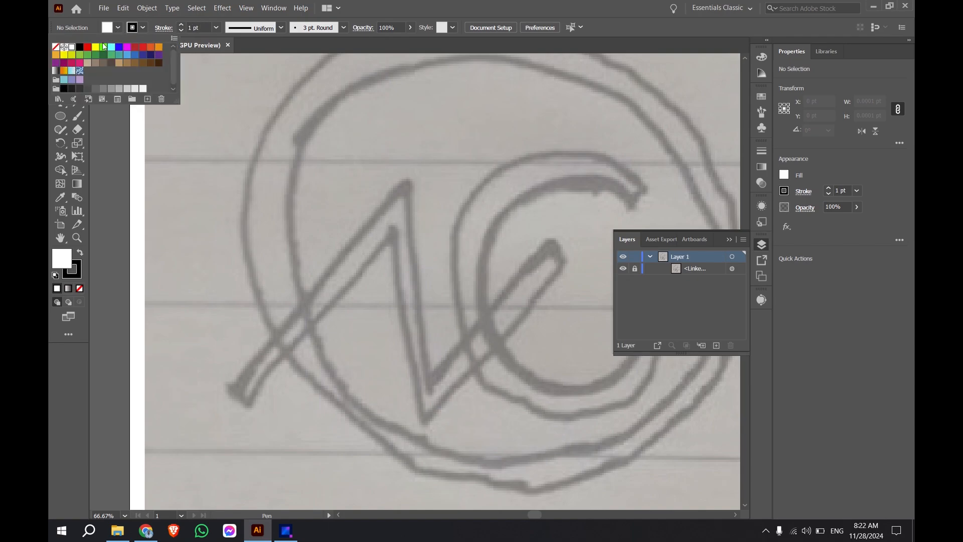
pyautogui.click(56, 47)
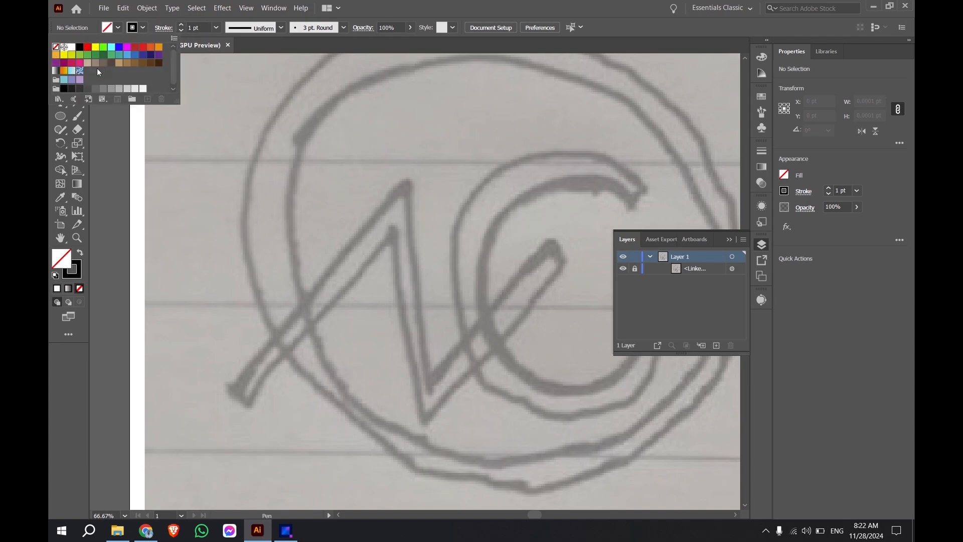
pyautogui.click(179, 171)
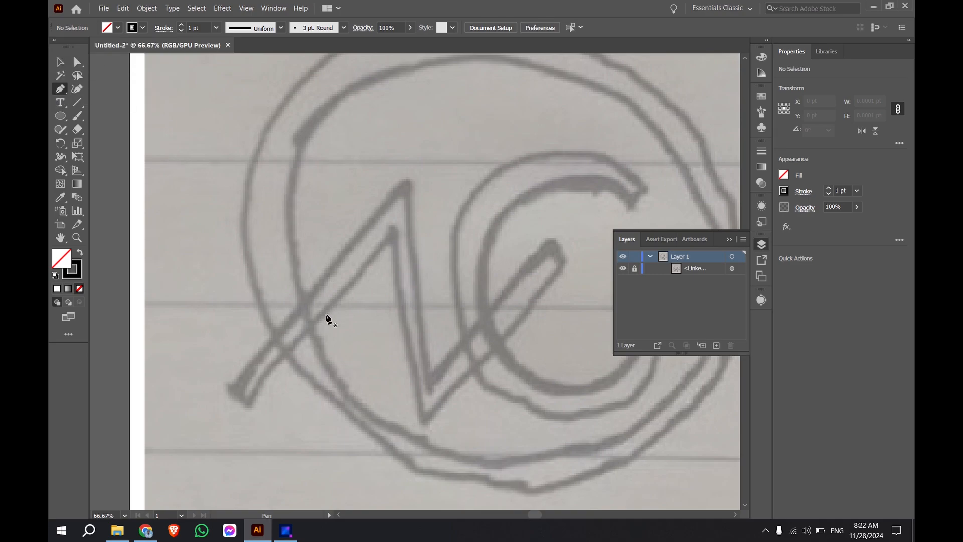
# Step: Trace the zigzag N of the sketch with straight Pen segments, corner by corner, as one closed outline
pyautogui.scroll(2, 295, 389)
pyautogui.scroll(-2, 265, 339)
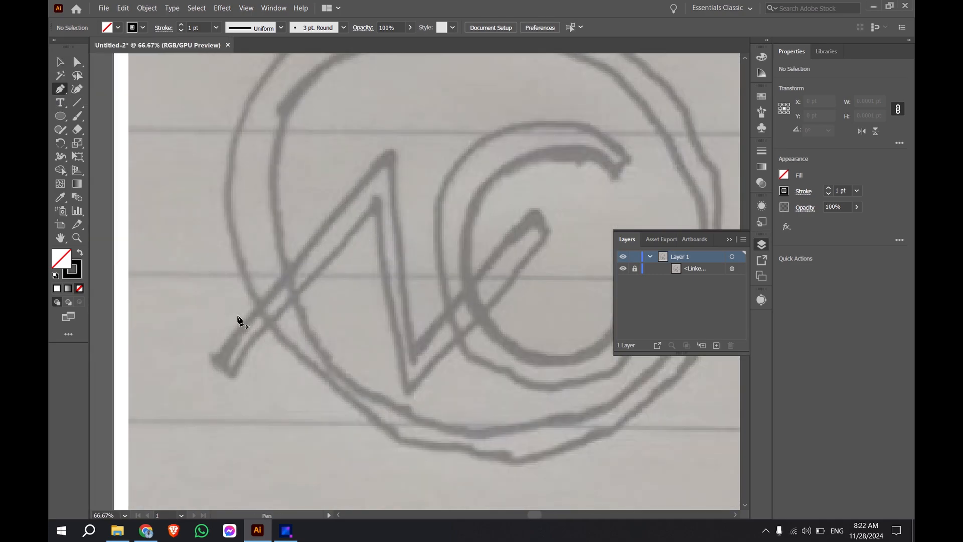
pyautogui.click(211, 356)
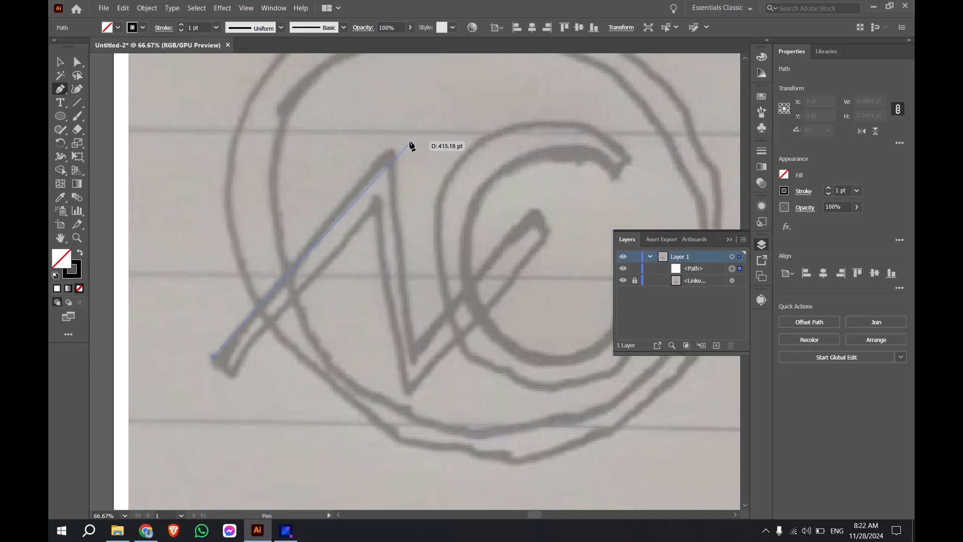
pyautogui.click(390, 147)
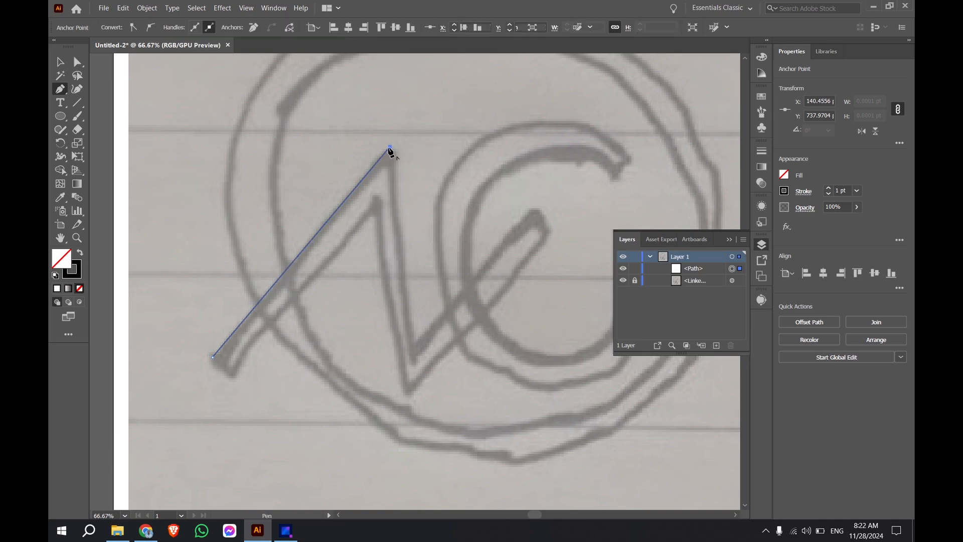
pyautogui.click(416, 357)
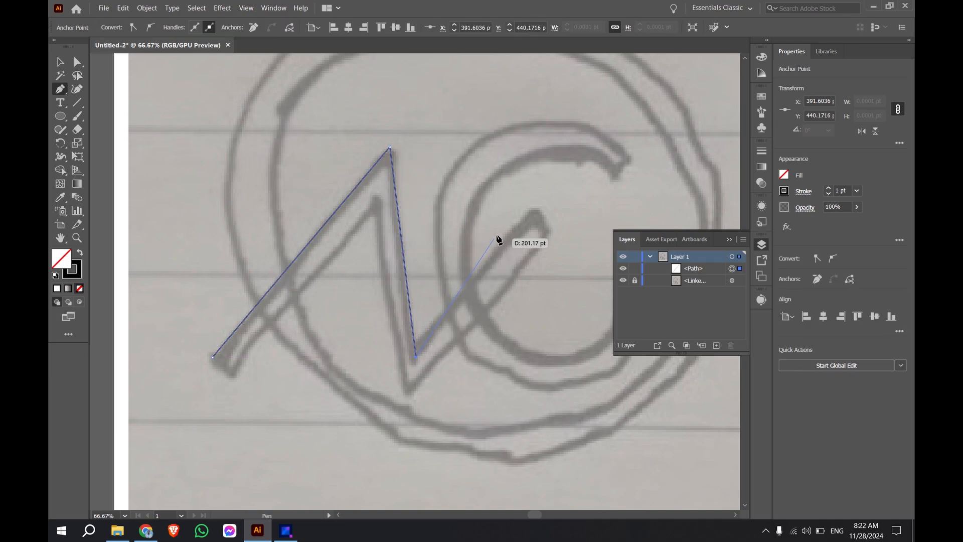
pyautogui.click(541, 212)
pyautogui.click(552, 239)
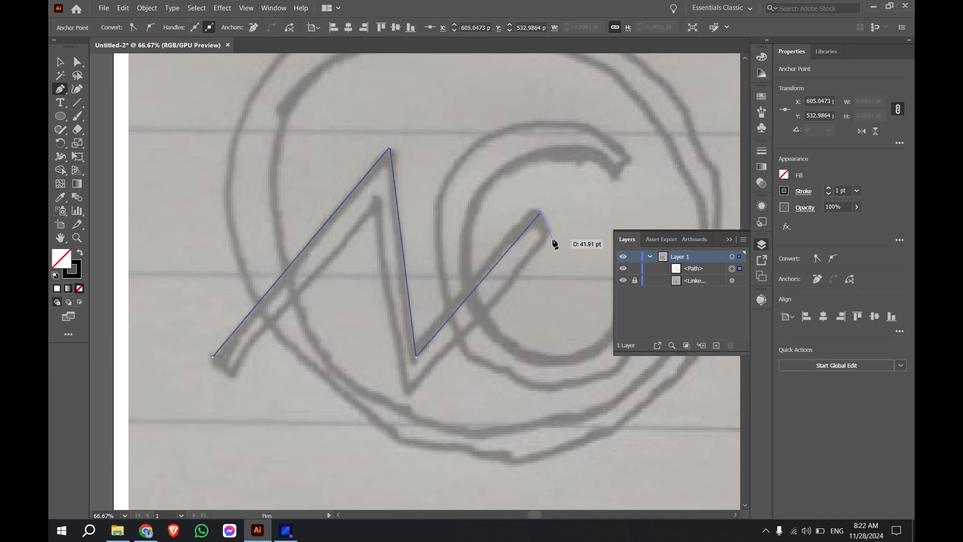
pyautogui.click(410, 395)
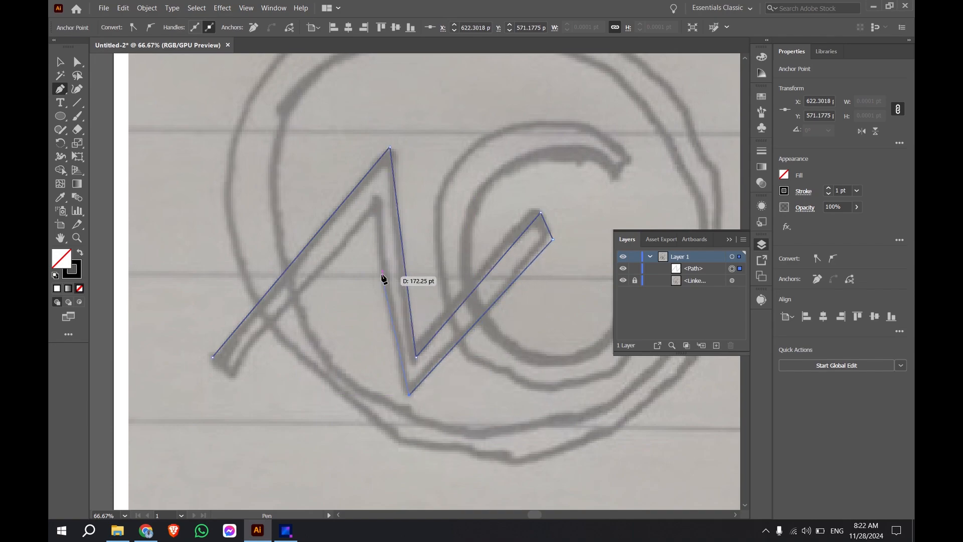
pyautogui.click(374, 206)
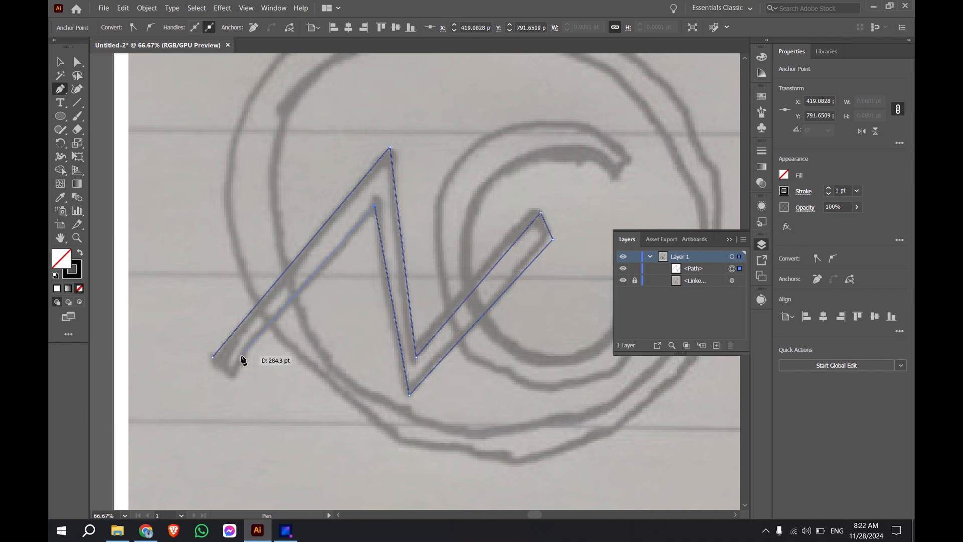
pyautogui.click(229, 374)
pyautogui.click(214, 356)
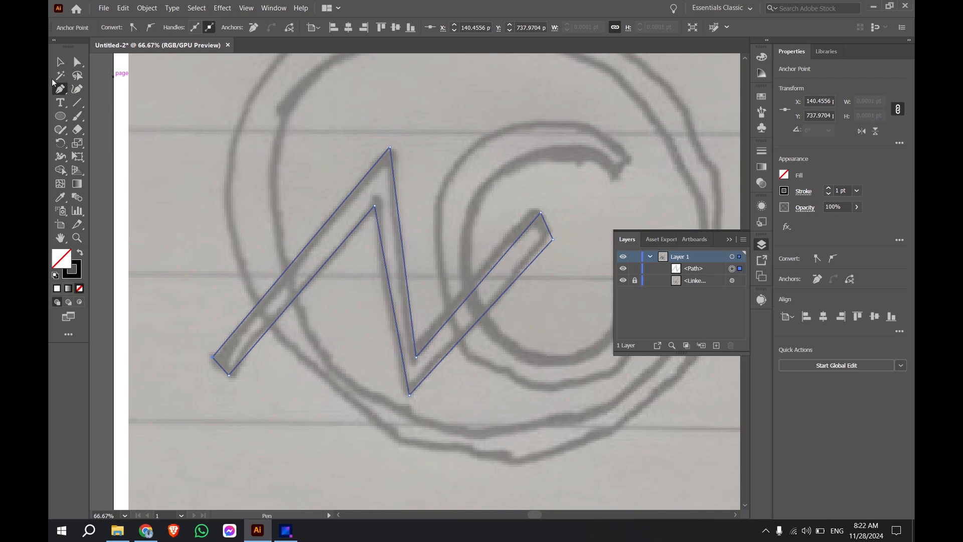
# Step: Trace the inner edge of the letter C with the Curvature tool, bending its upper and lower arcs onto the sketch
pyautogui.click(81, 90)
pyautogui.scroll(2, 511, 233)
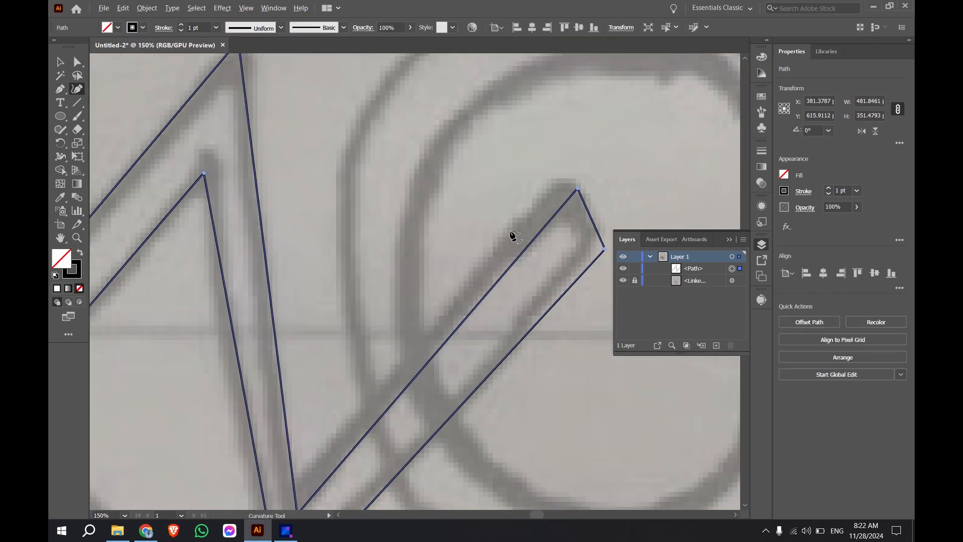
pyautogui.scroll(-3, 560, 259)
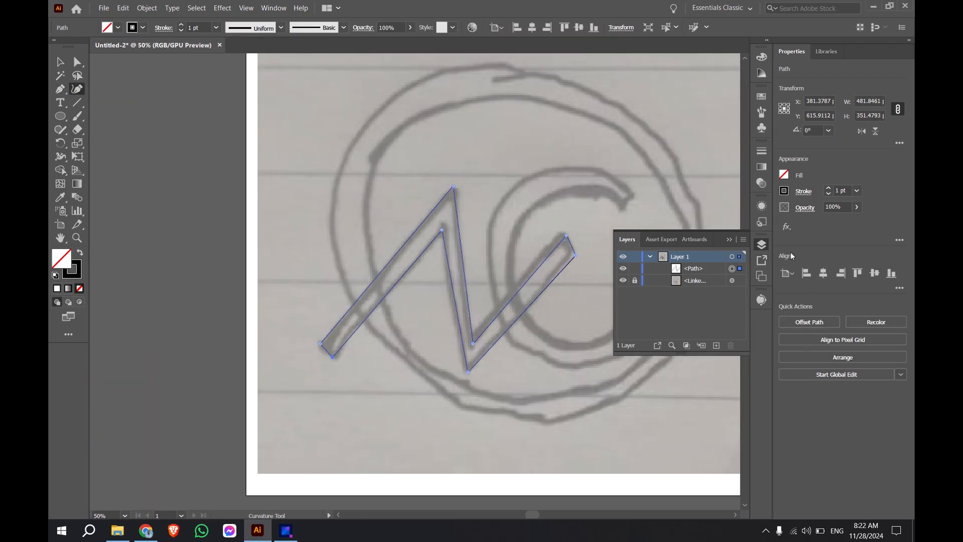
pyautogui.click(766, 250)
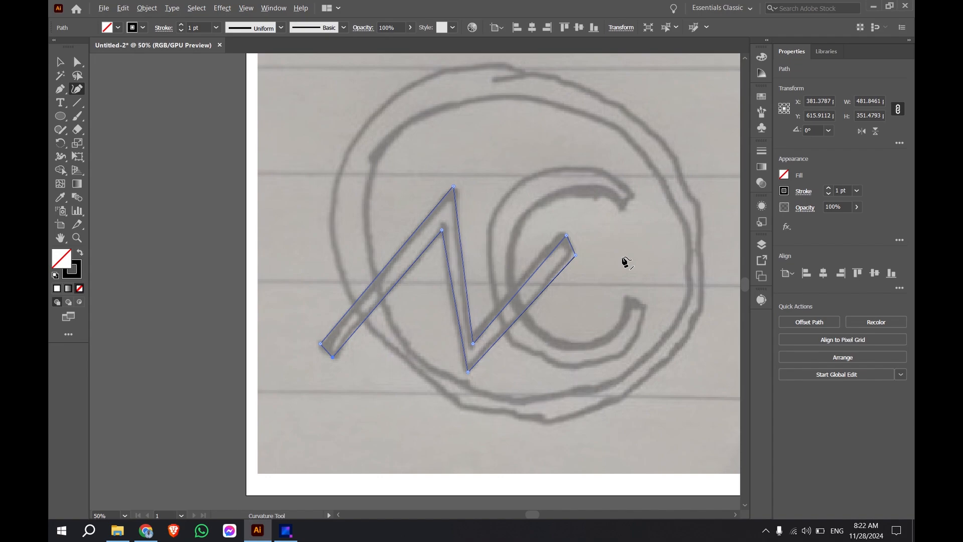
pyautogui.scroll(1, 622, 261)
pyautogui.click(621, 186)
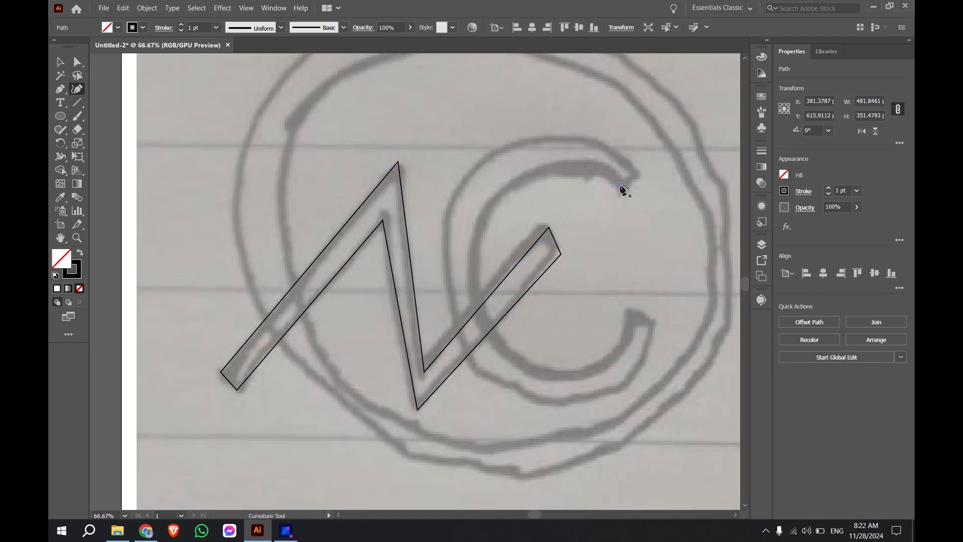
pyautogui.click(478, 270)
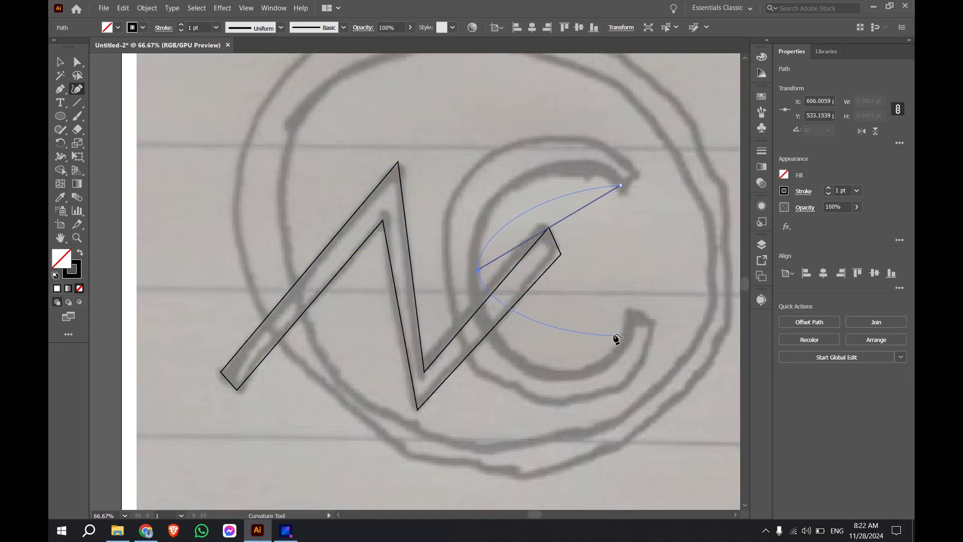
pyautogui.click(631, 318)
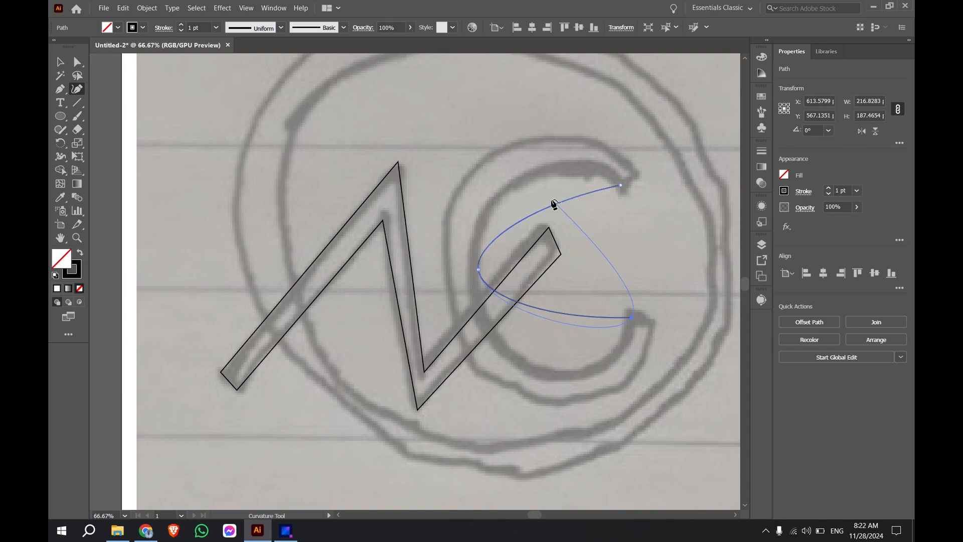
pyautogui.moveTo(550, 207); pyautogui.dragTo(531, 176)
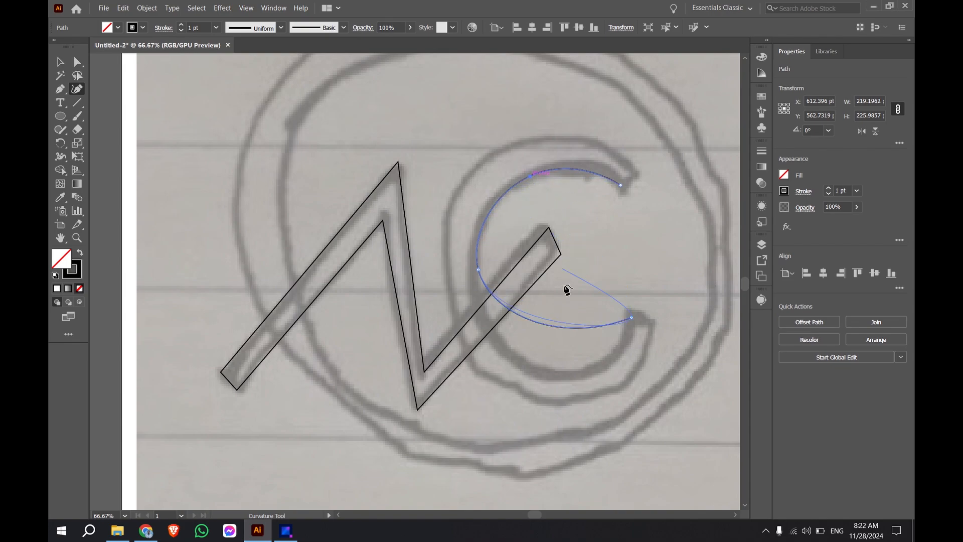
pyautogui.moveTo(549, 327); pyautogui.dragTo(551, 373)
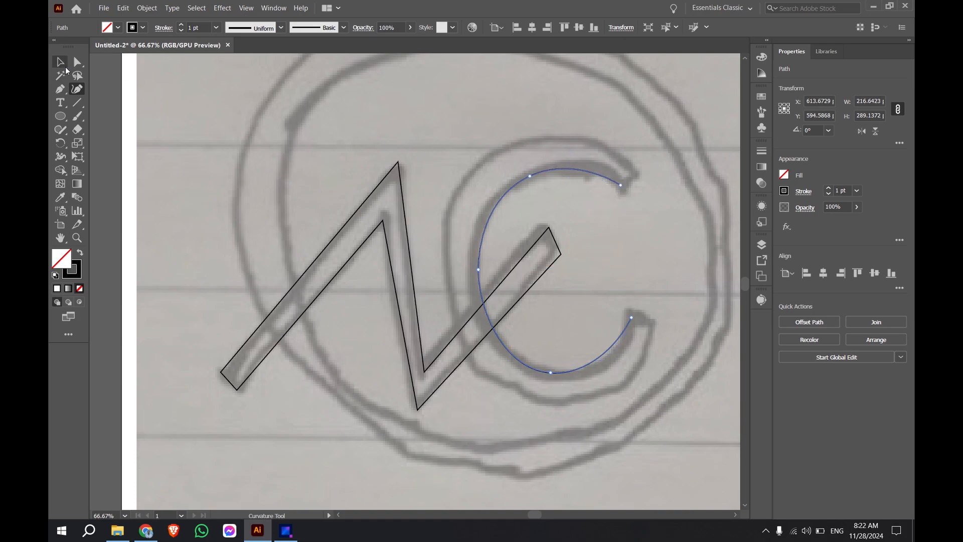
# Step: Trace the outer edge of the letter C as a second curved path, bending its upper and lower arcs onto the sketch
pyautogui.click(637, 170)
pyautogui.click(450, 283)
pyautogui.click(656, 324)
pyautogui.moveTo(533, 212); pyautogui.dragTo(493, 157)
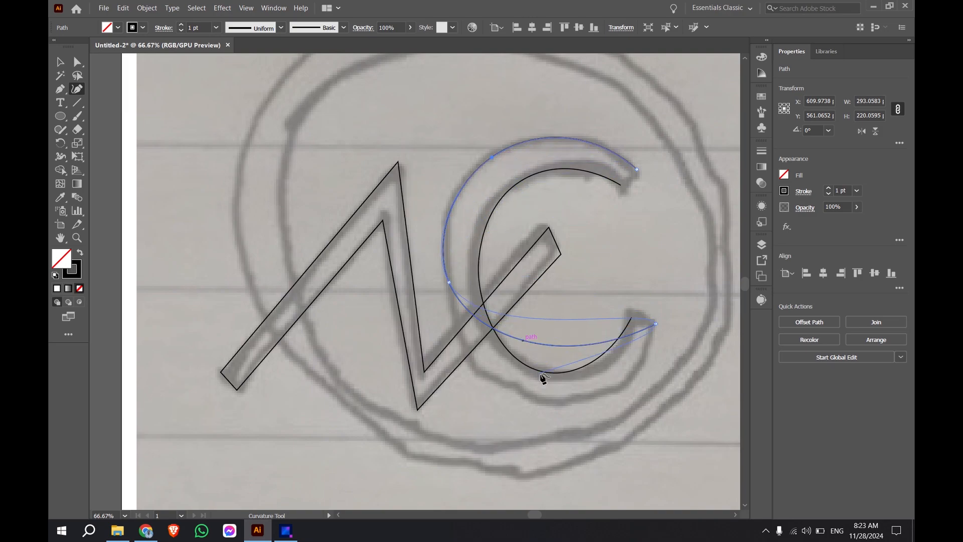
pyautogui.moveTo(545, 346); pyautogui.dragTo(540, 401)
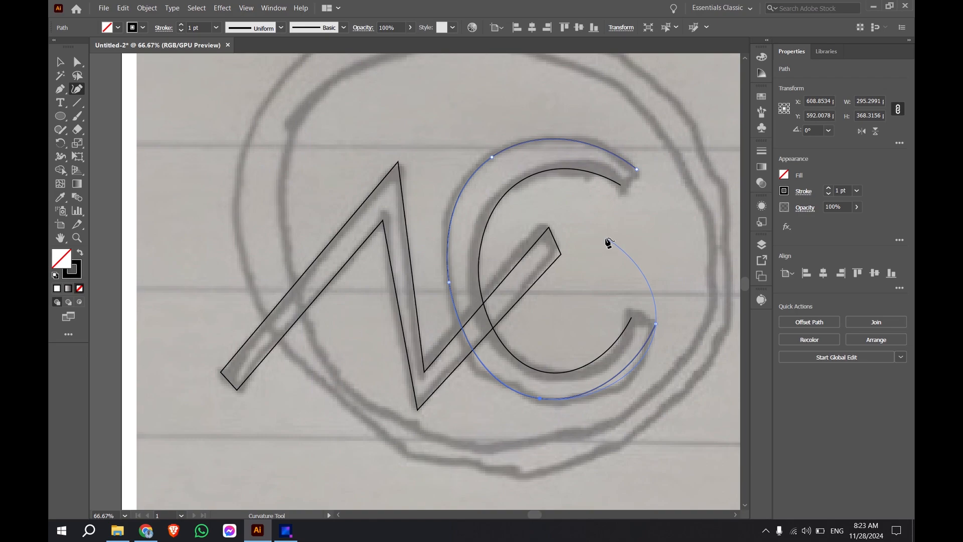
# Step: End the C's outer path and connect the upper tips of its inner and outer edges with a straight Pen segment
pyautogui.press('Escape')
pyautogui.scroll(2, 633, 183)
pyautogui.scroll(-2, 608, 233)
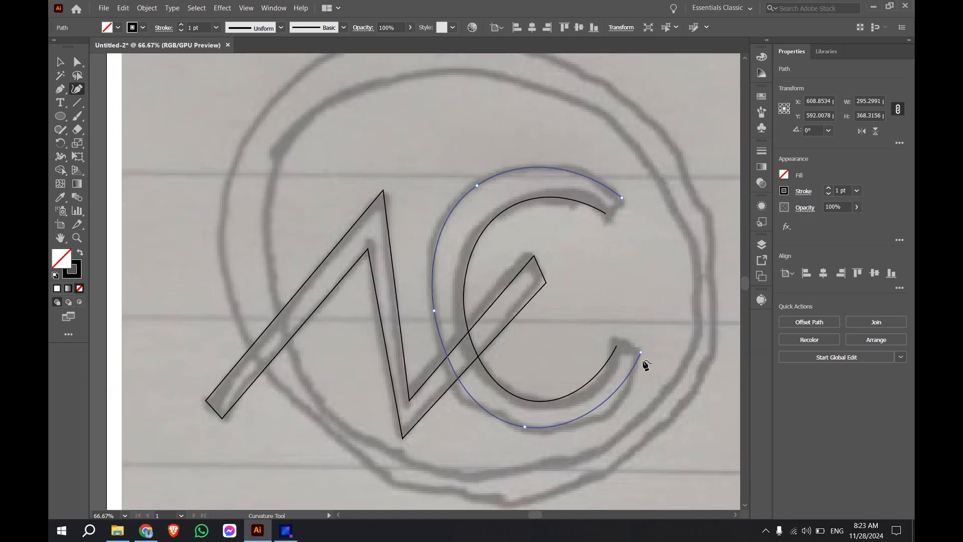
pyautogui.scroll(1, 610, 305)
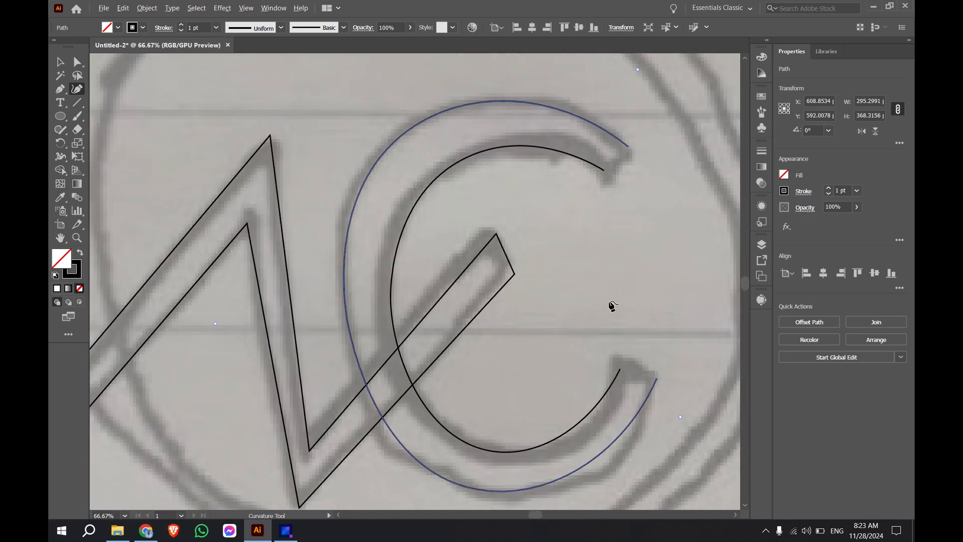
pyautogui.click(60, 89)
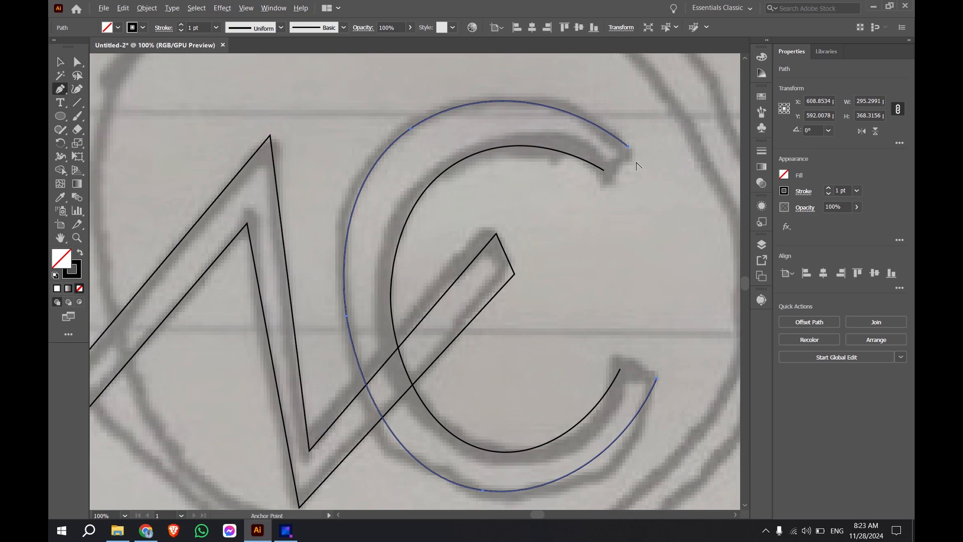
pyautogui.scroll(1, 595, 166)
pyautogui.click(590, 175)
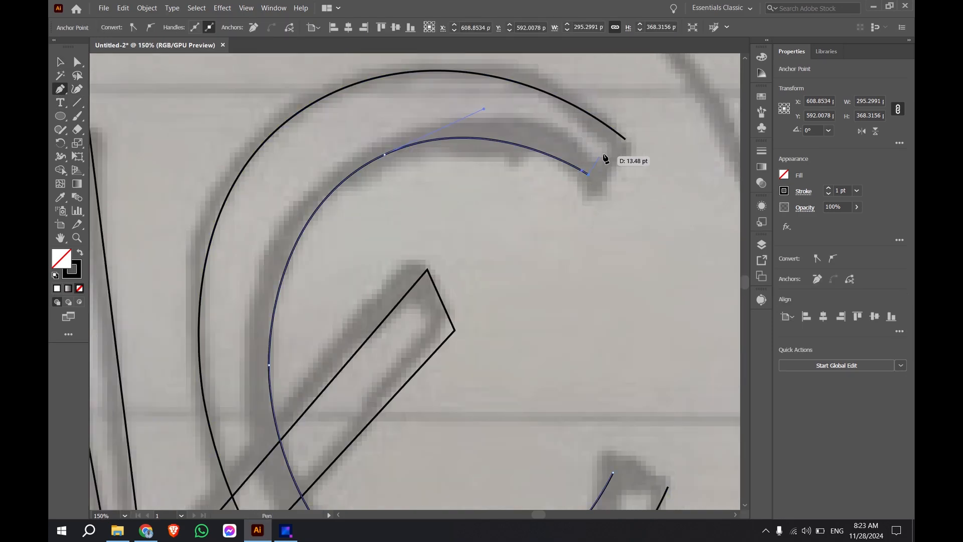
pyautogui.click(626, 140)
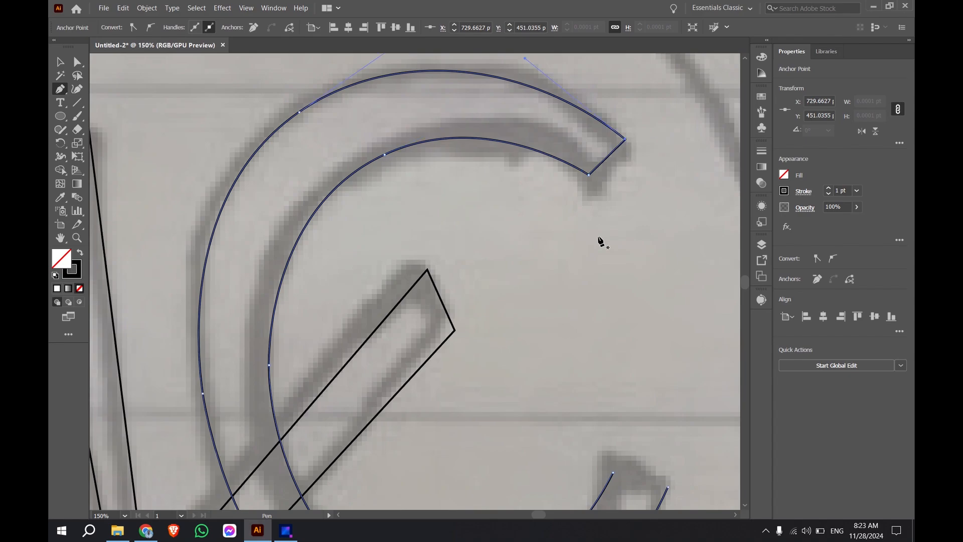
# Step: Close the C outline by connecting the lower tips of its two edges with a straight Pen segment
pyautogui.scroll(-1, 595, 391)
pyautogui.scroll(2, 628, 480)
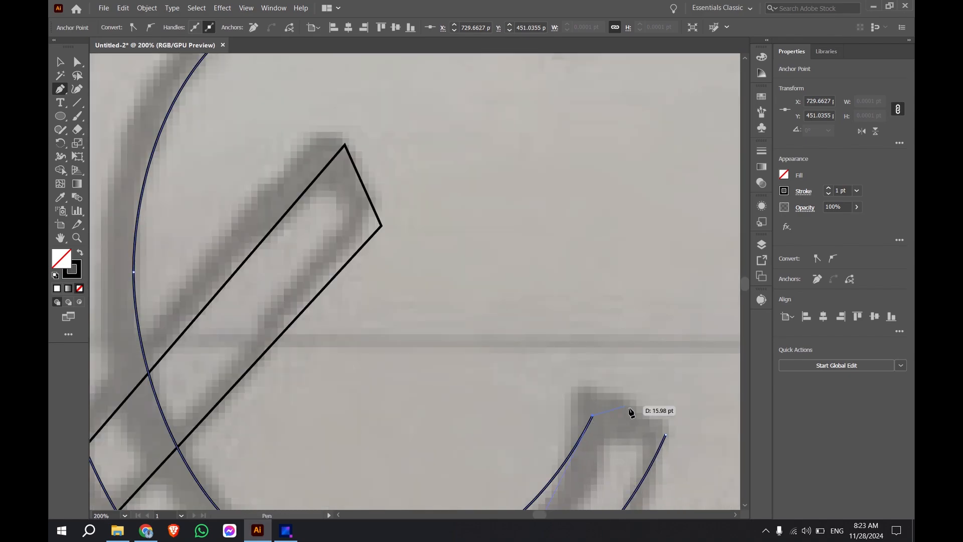
pyautogui.click(665, 433)
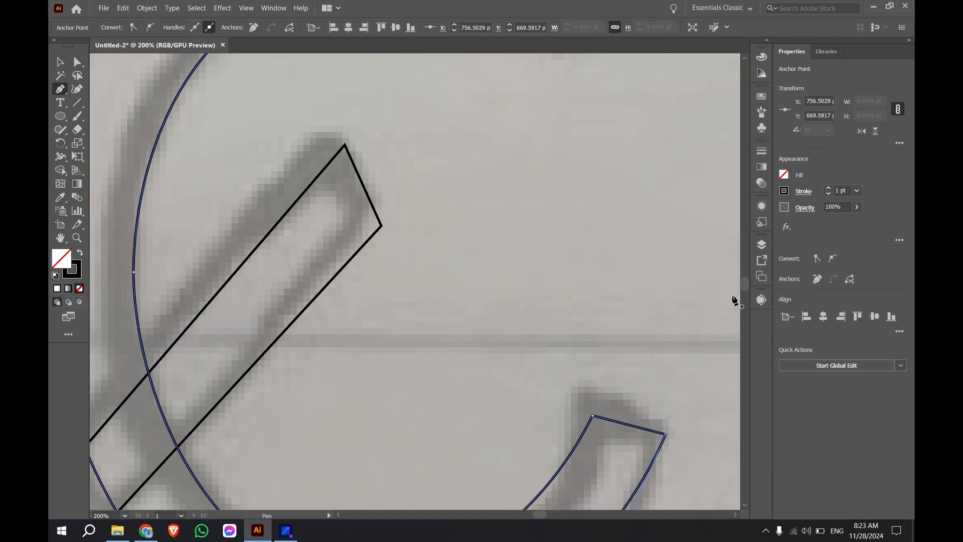
pyautogui.scroll(-2, 672, 300)
pyautogui.scroll(-1, 673, 302)
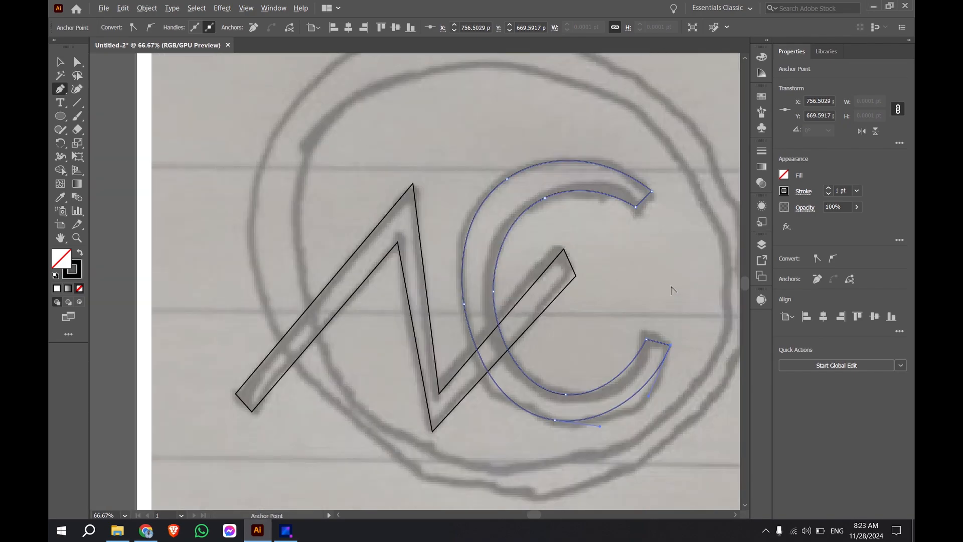
pyautogui.scroll(-2, 692, 303)
pyautogui.scroll(1, 692, 303)
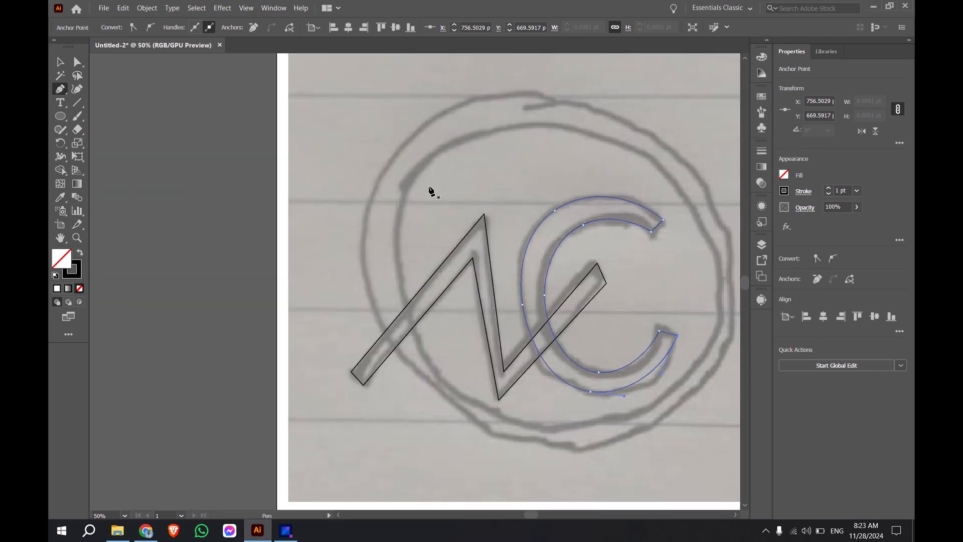
# Step: Draw a circle about 668 pt in diameter around the letters with the Ellipse tool, growing it from the centre of the sketched ring
pyautogui.click(55, 58)
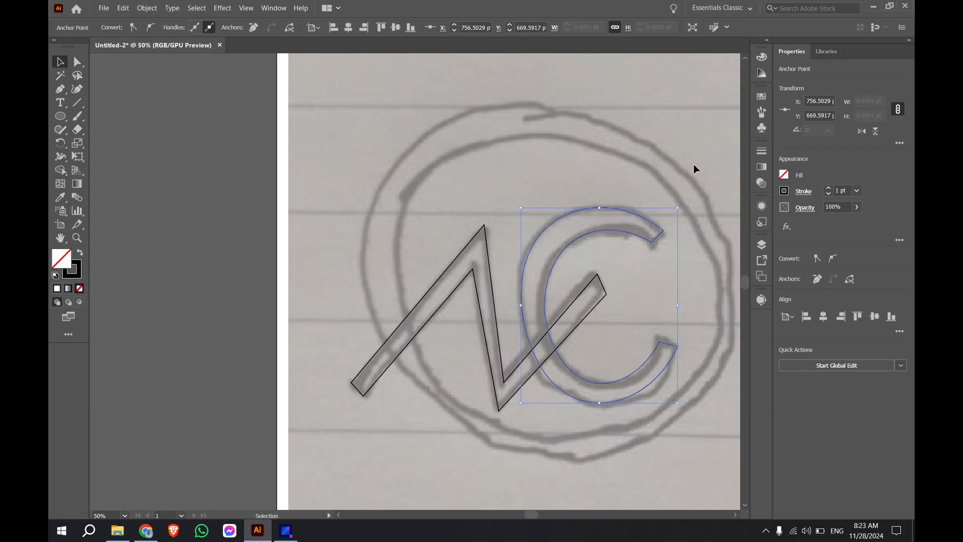
pyautogui.scroll(-1, 602, 303)
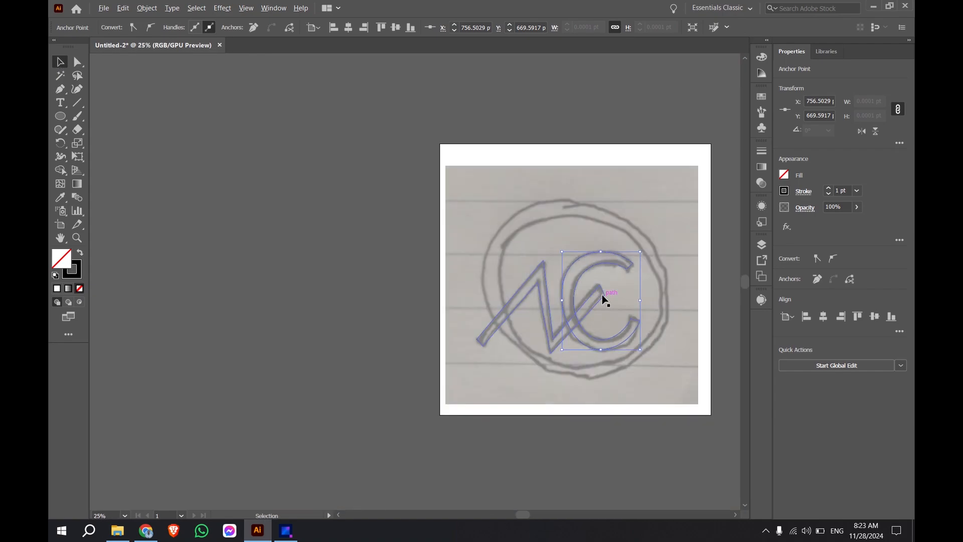
pyautogui.hscroll(3, 640, 299)
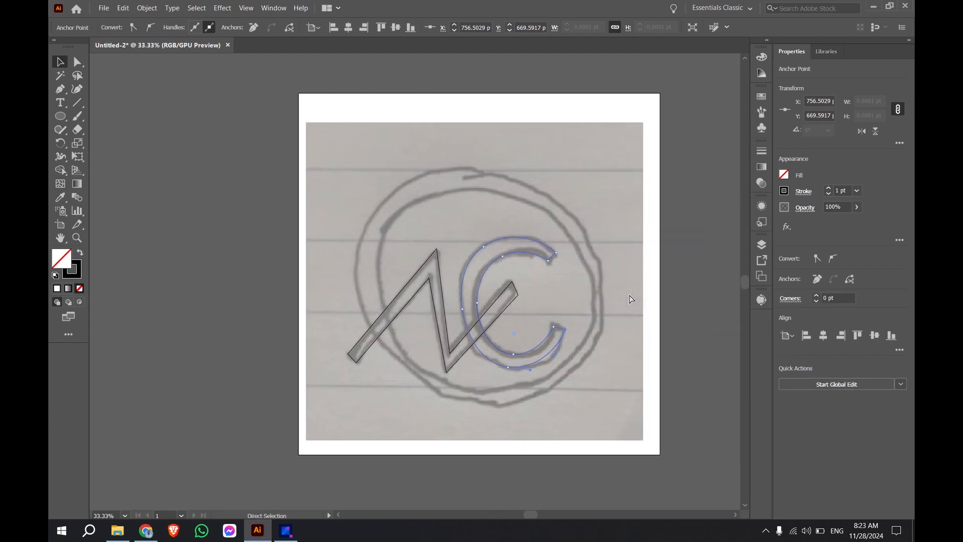
pyautogui.scroll(1, 509, 292)
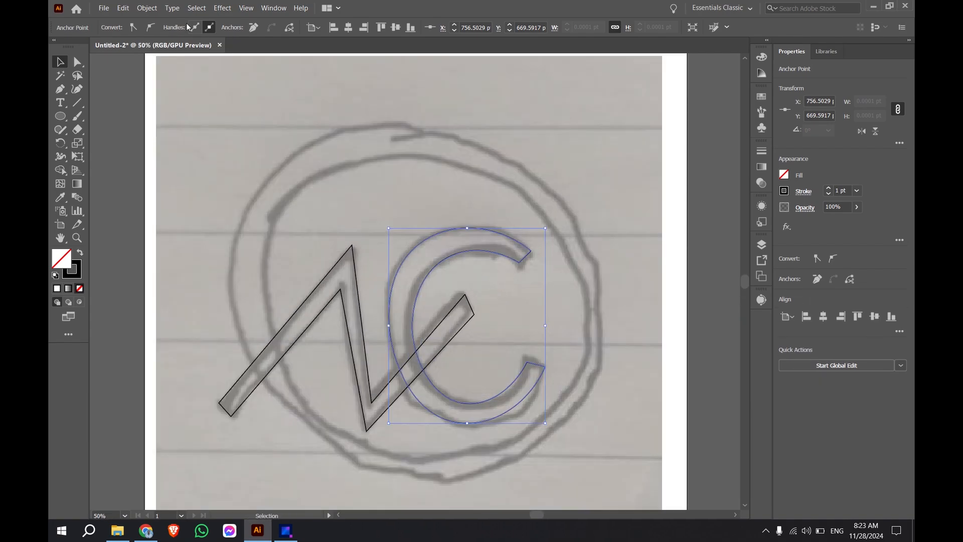
pyautogui.click(60, 117)
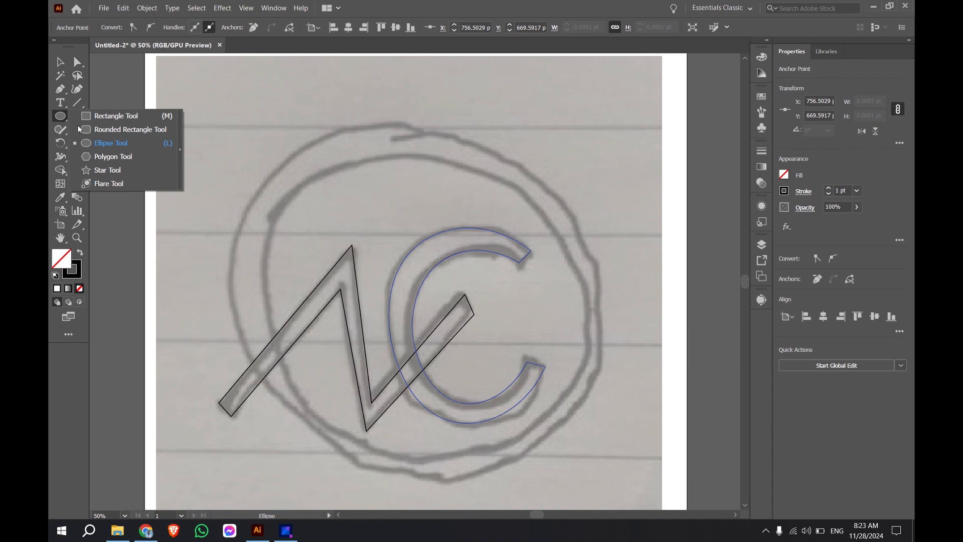
pyautogui.click(100, 143)
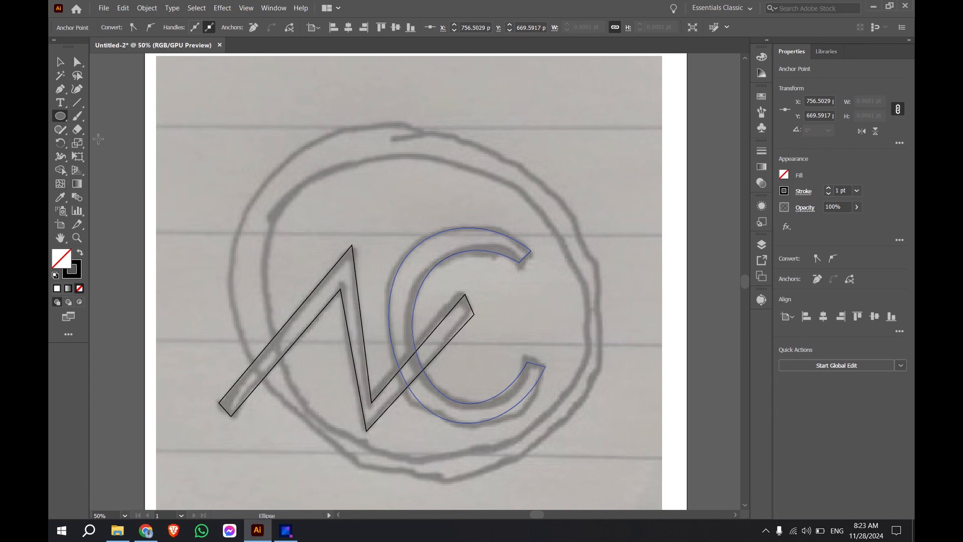
pyautogui.click(62, 116)
pyautogui.click(98, 145)
pyautogui.scroll(-1, 421, 320)
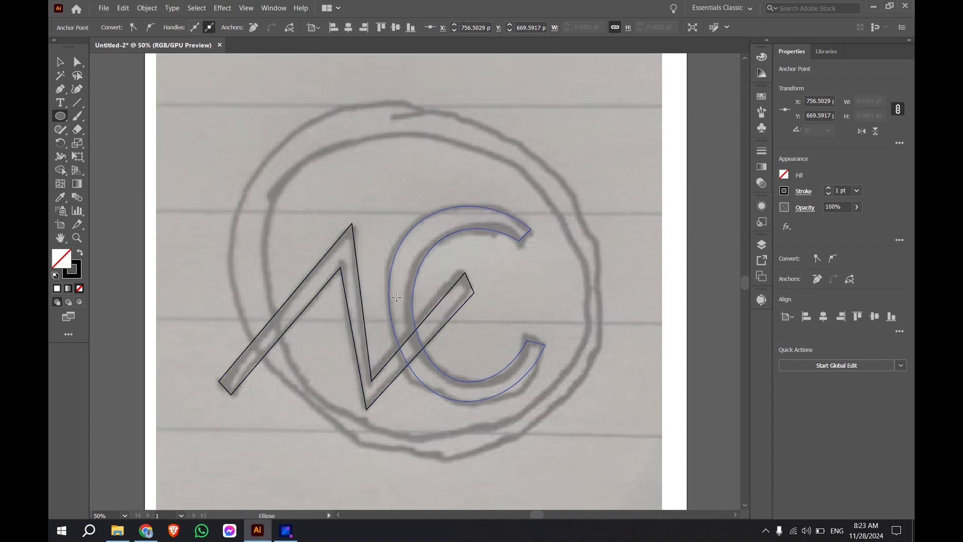
pyautogui.moveTo(398, 303); pyautogui.dragTo(567, 469)
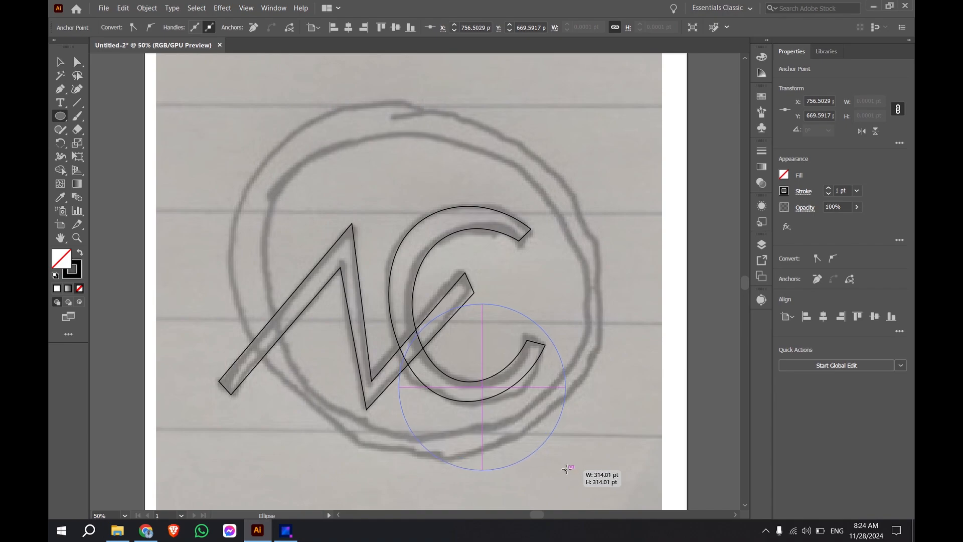
pyautogui.press('alt')
pyautogui.moveTo(567, 469)
pyautogui.mouseDown()
pyautogui.moveTo(503, 367)
pyautogui.moveTo(464, 402)
pyautogui.moveTo(577, 461)
pyautogui.moveTo(596, 497)
pyautogui.moveTo(578, 481)
pyautogui.moveTo(572, 406)
pyautogui.moveTo(574, 459)
pyautogui.moveTo(559, 442)
pyautogui.moveTo(576, 459)
pyautogui.mouseUp()
pyautogui.press('shift')
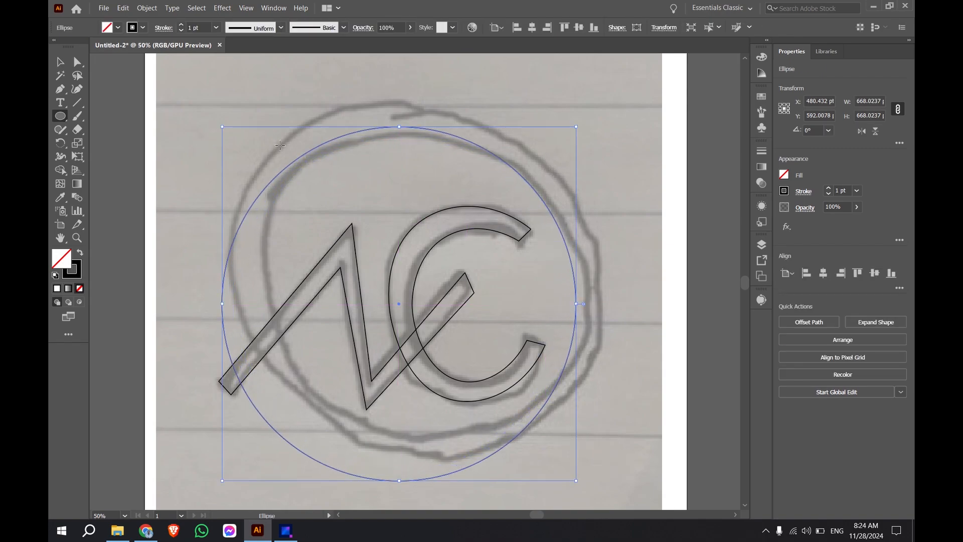
# Step: Move the circle toward the sketched inner ring and scale it down proportionally to about 622 pt
pyautogui.click(60, 62)
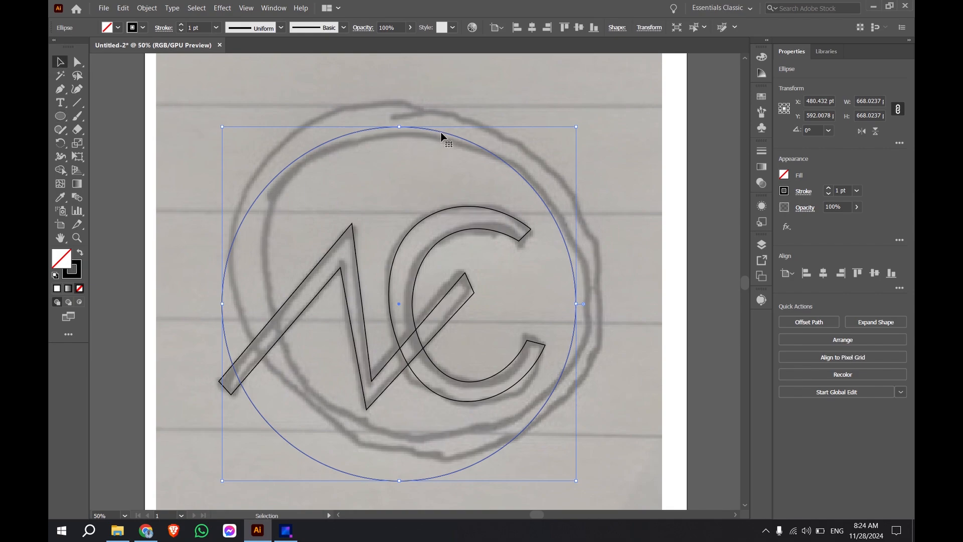
pyautogui.moveTo(442, 130); pyautogui.dragTo(477, 119)
pyautogui.moveTo(612, 113); pyautogui.dragTo(586, 127)
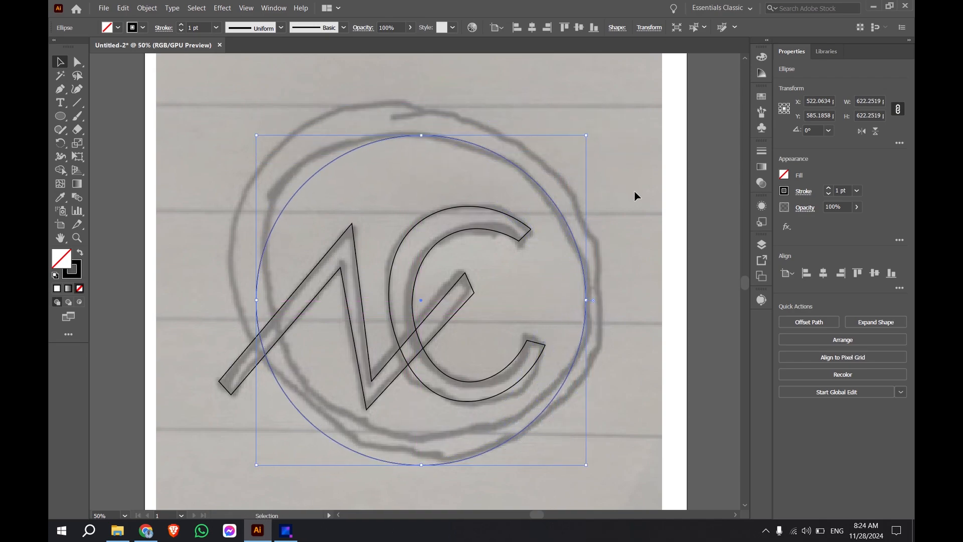
# Step: Nudge the circle in small increments to about X 542 pt, Y 584 pt to fit it around the letters
pyautogui.press('Right')
pyautogui.press('Right')
pyautogui.press('Right')
pyautogui.press('Right')
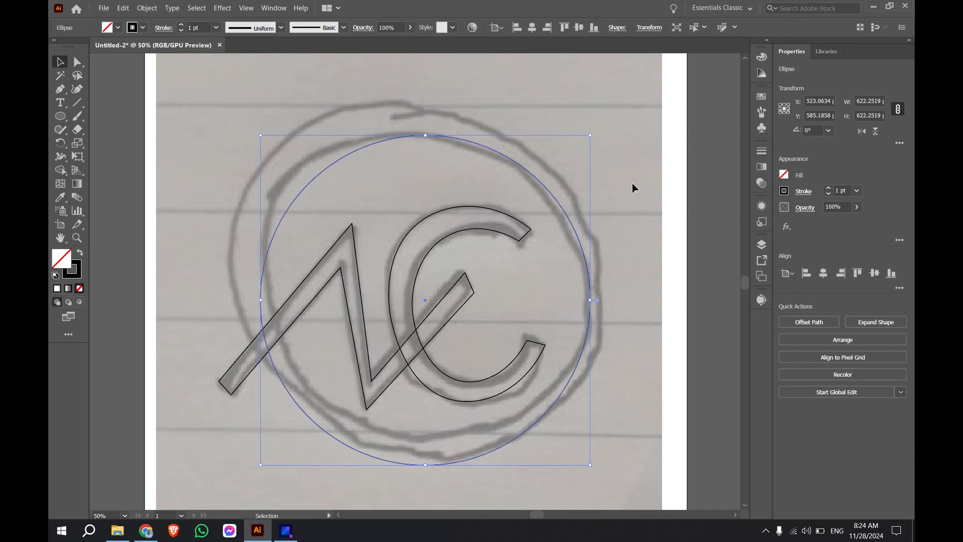
pyautogui.press('Up')
pyautogui.press('Up')
pyautogui.press('Up')
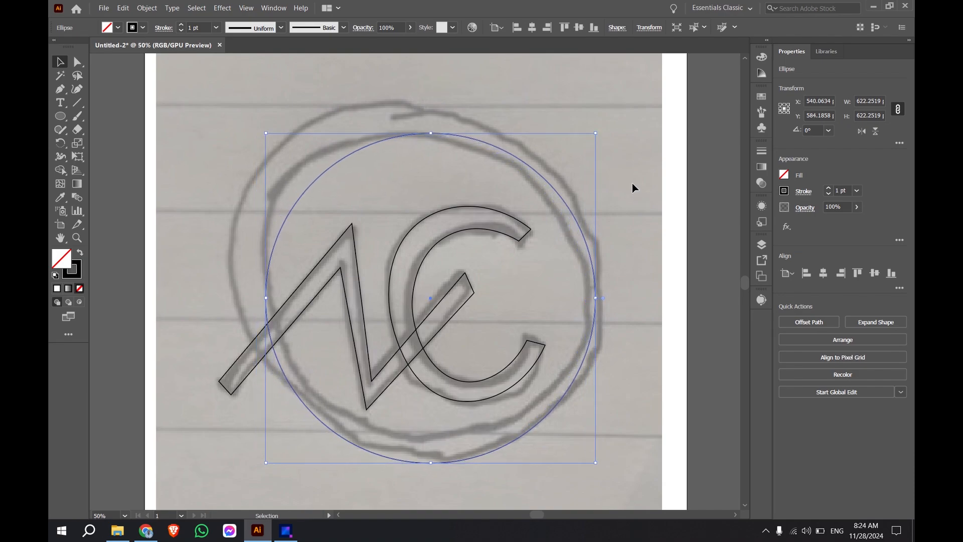
pyautogui.press('Right')
pyautogui.press('Right')
pyautogui.press('Down')
pyautogui.press('Down')
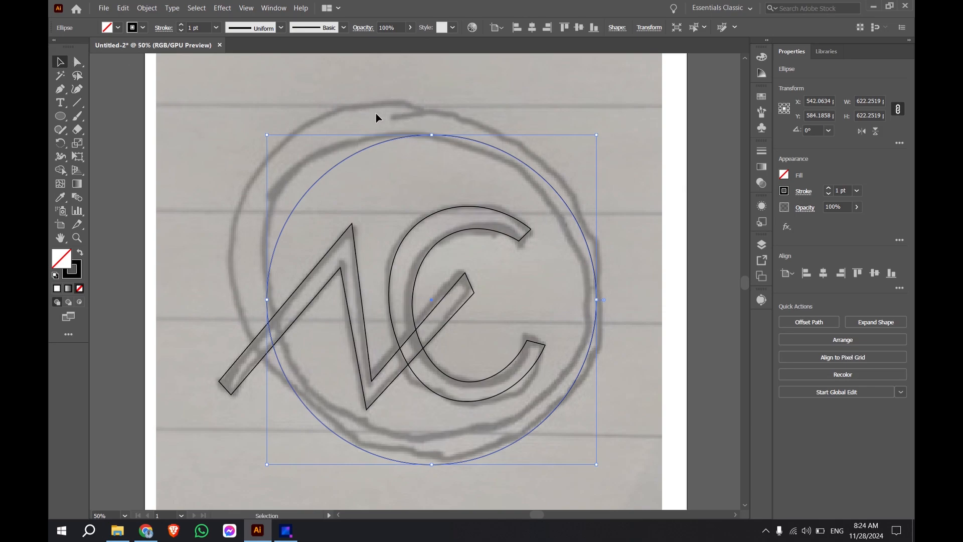
pyautogui.press('a')
pyautogui.hotkey('ctrl', 'v')
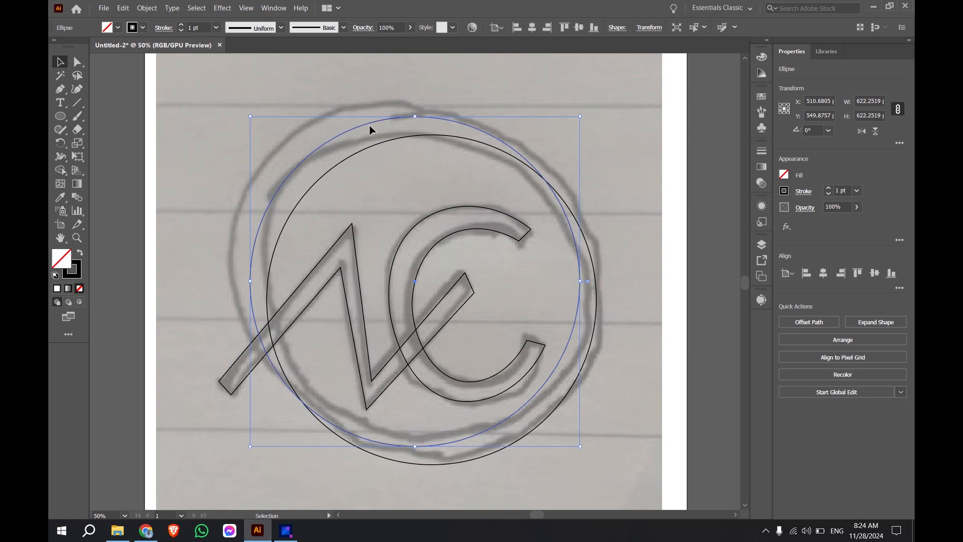
pyautogui.press('a')
pyautogui.hotkey('ctrl', 'z')
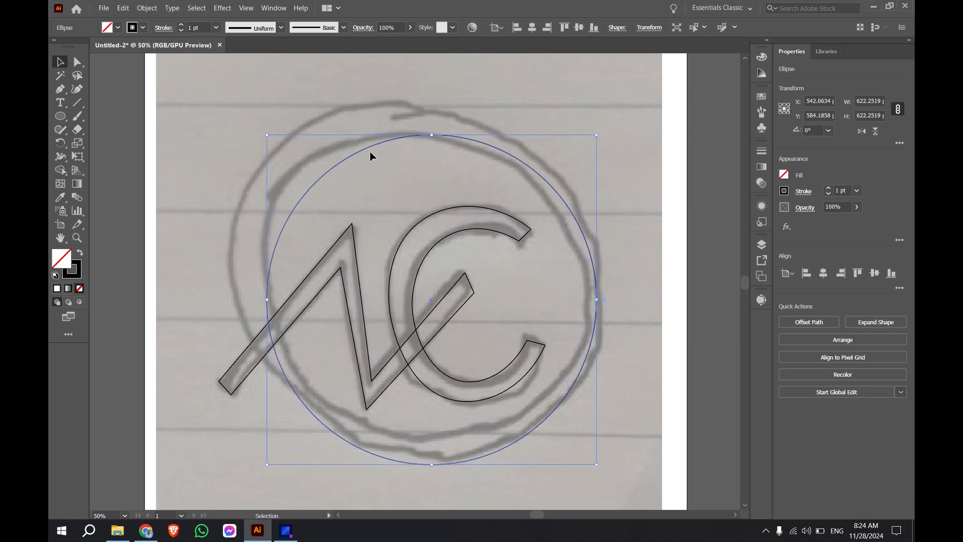
# Step: Paste a copy of the circle in place, enlarge it from its centre to about 688 pt as the outer ring, and deselect it
pyautogui.press('ctrl')
pyautogui.moveTo(596, 465); pyautogui.dragTo(614, 482)
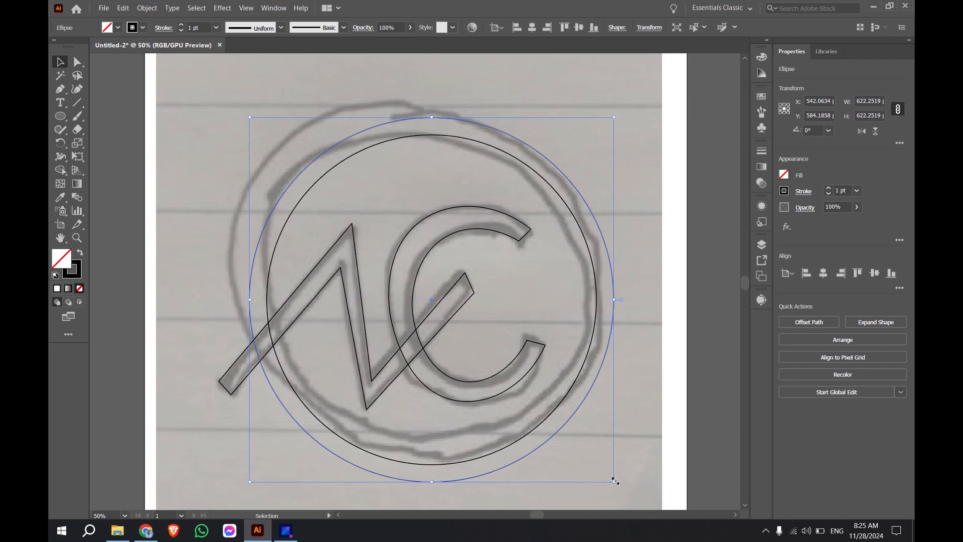
pyautogui.click(601, 94)
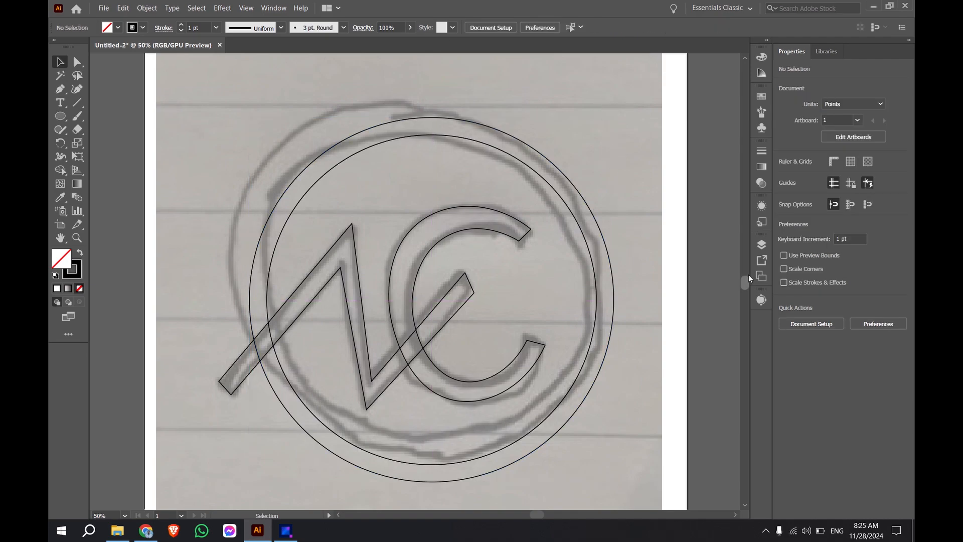
# Step: Unlock the linked sketch image in Layer 1 and delete it, leaving only the traced paths
pyautogui.click(759, 245)
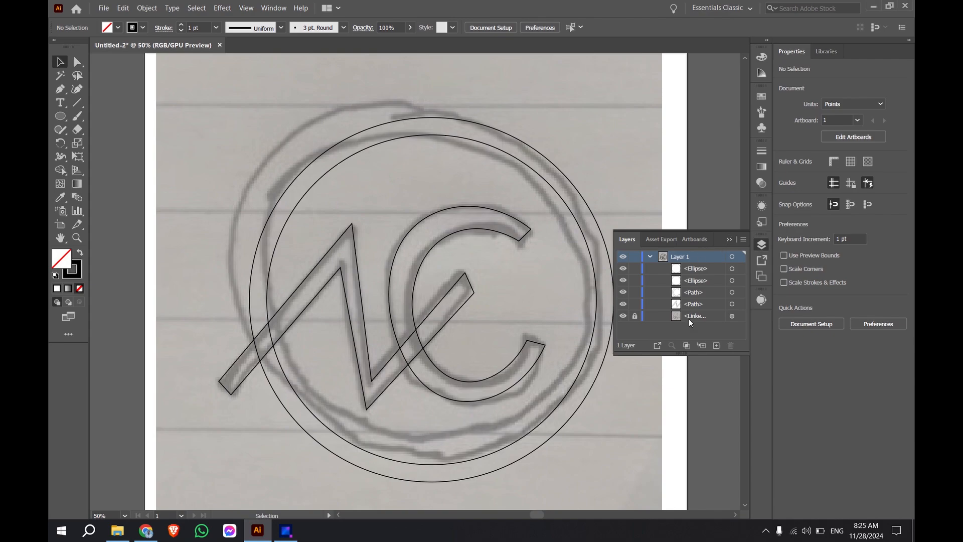
pyautogui.click(634, 316)
pyautogui.click(682, 315)
pyautogui.click(731, 344)
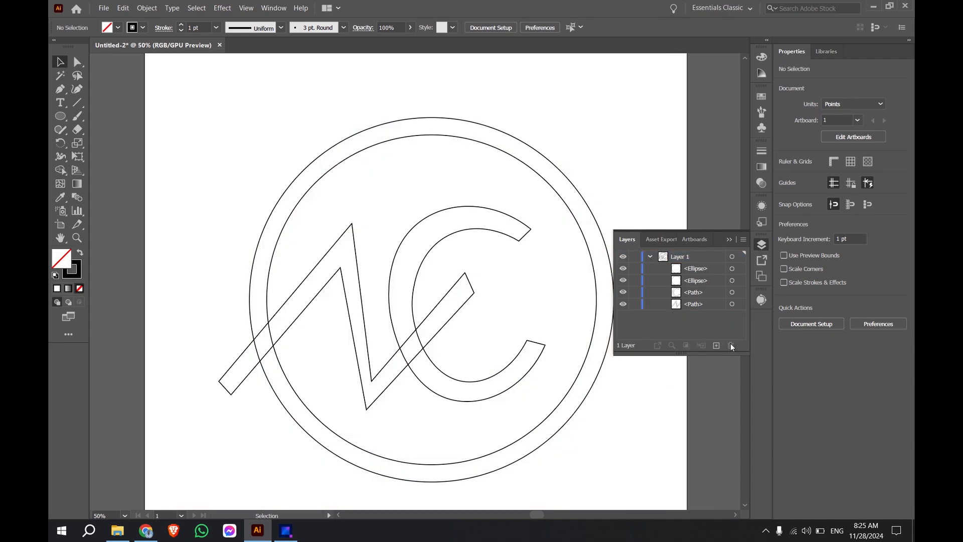
pyautogui.click(763, 245)
# Step: Select all artwork on Layer 1 and merge the pieces of the N's first diagonal where it crosses the ring, using the Shape Builder tool
pyautogui.scroll(-3, 513, 203)
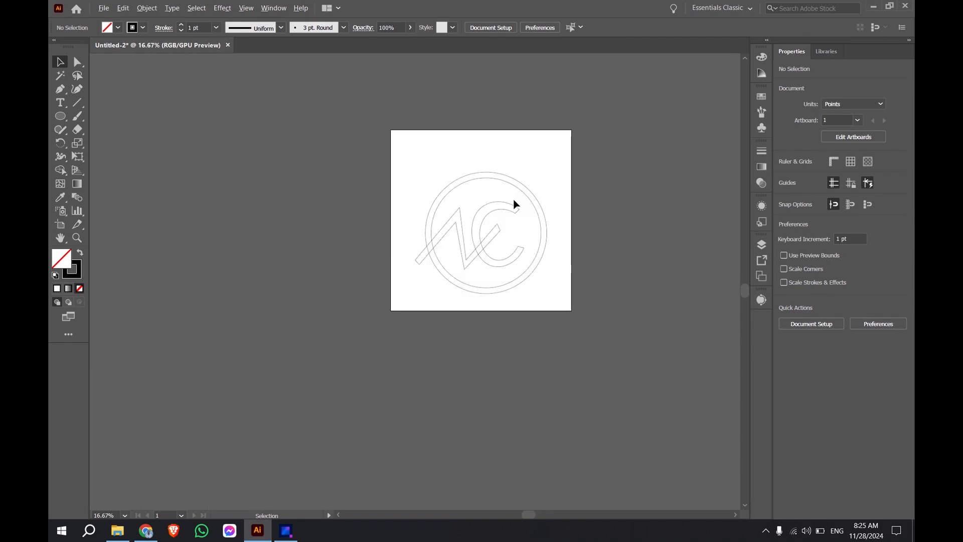
pyautogui.scroll(1, 530, 207)
pyautogui.scroll(1, 499, 254)
pyautogui.scroll(2, 457, 200)
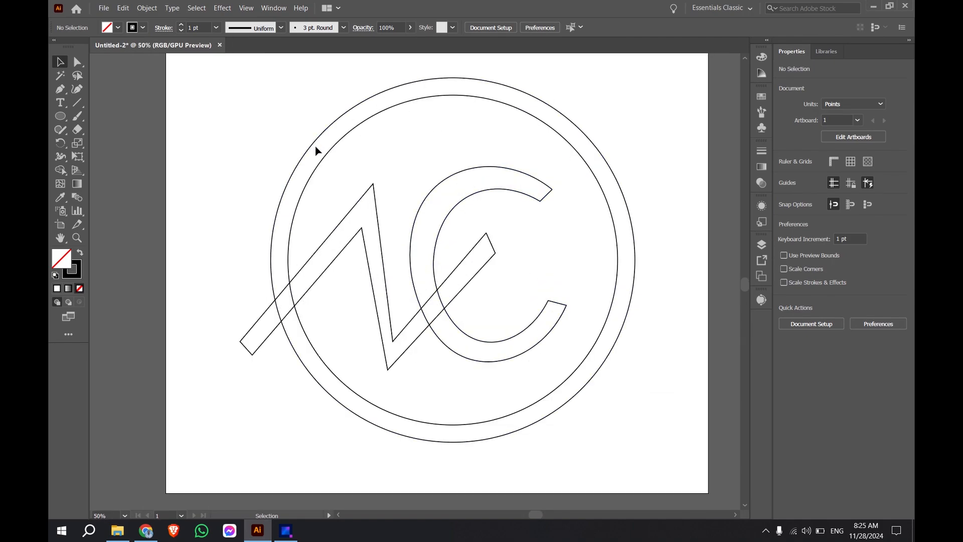
pyautogui.click(59, 170)
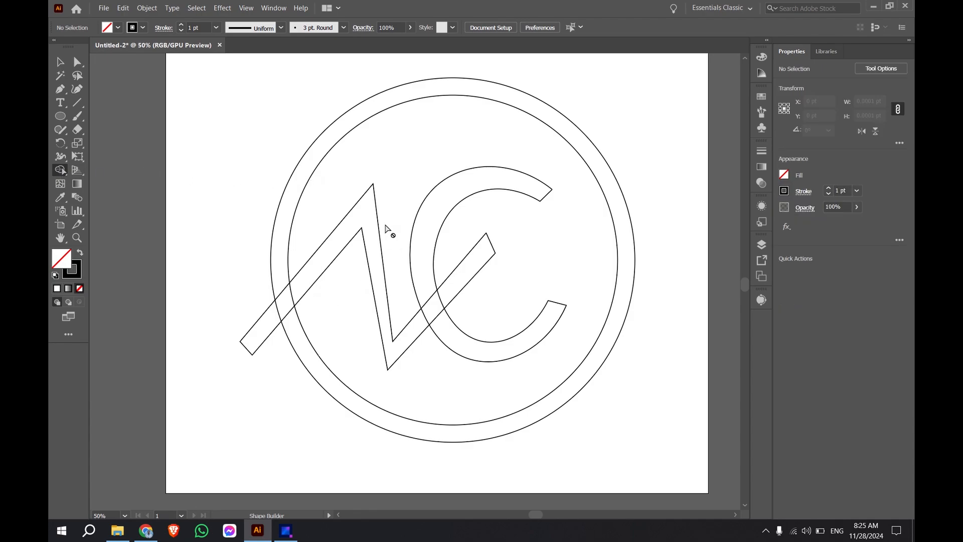
pyautogui.click(762, 246)
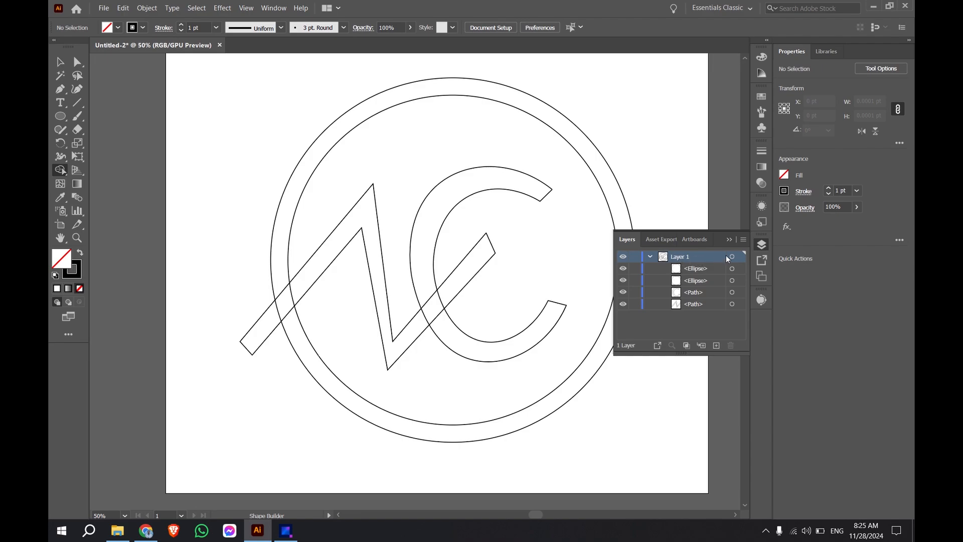
pyautogui.click(740, 256)
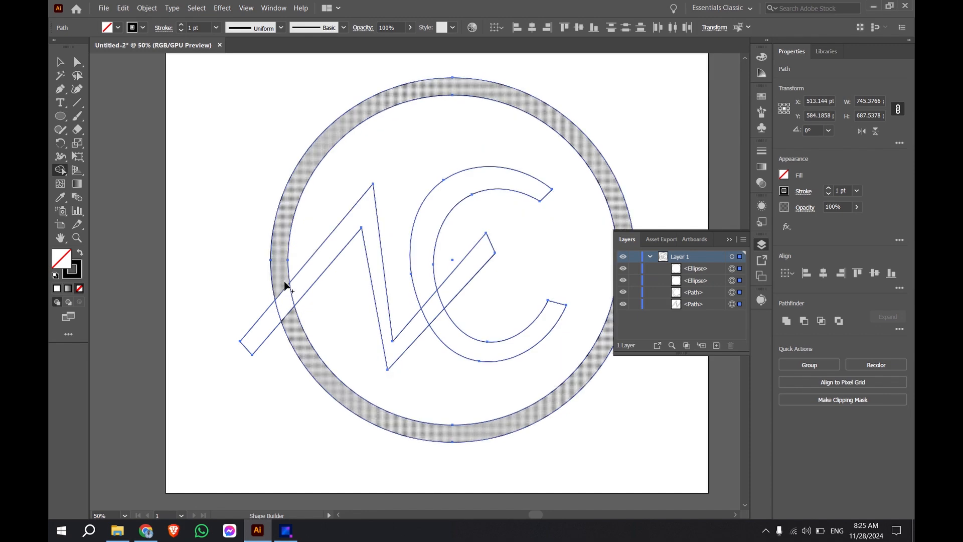
pyautogui.moveTo(272, 324); pyautogui.dragTo(321, 265)
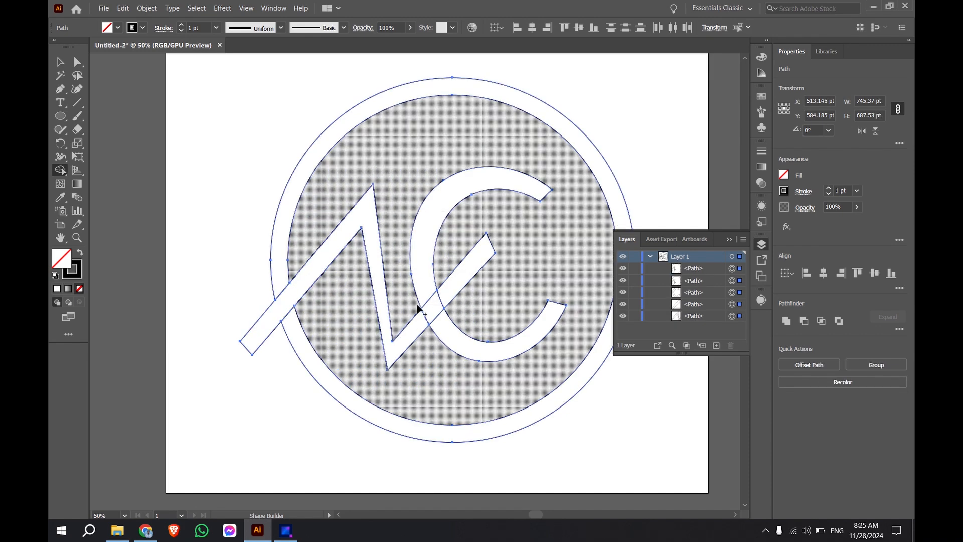
# Step: Merge the remaining pieces of the N, the C, the ring and the inner background into single shapes using the Shape Builder tool
pyautogui.moveTo(416, 329)
pyautogui.mouseDown()
pyautogui.moveTo(445, 293)
pyautogui.moveTo(421, 259)
pyautogui.moveTo(445, 199)
pyautogui.mouseUp()
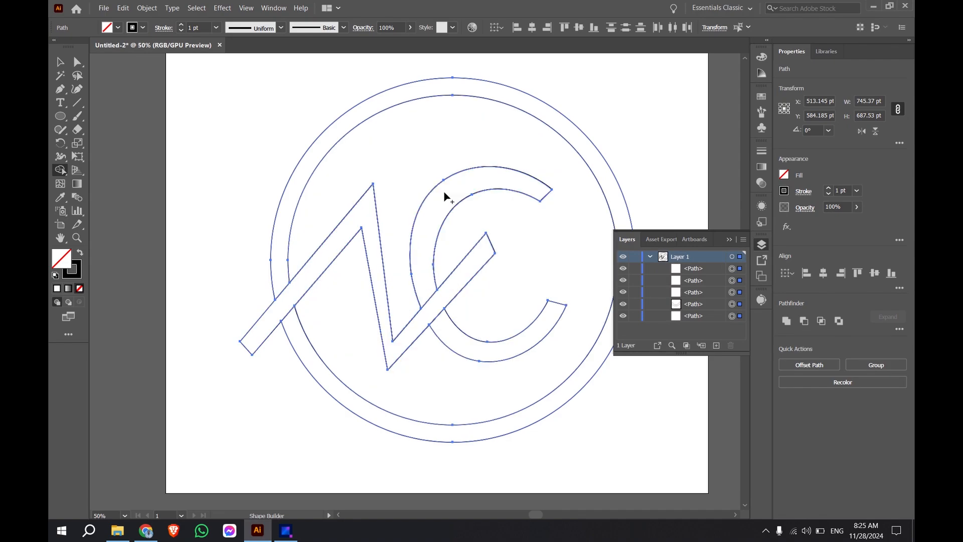
pyautogui.moveTo(480, 349); pyautogui.dragTo(507, 355)
pyautogui.moveTo(298, 186); pyautogui.dragTo(320, 153)
pyautogui.moveTo(323, 369); pyautogui.dragTo(366, 409)
pyautogui.scroll(-3, 415, 350)
pyautogui.scroll(-1, 421, 313)
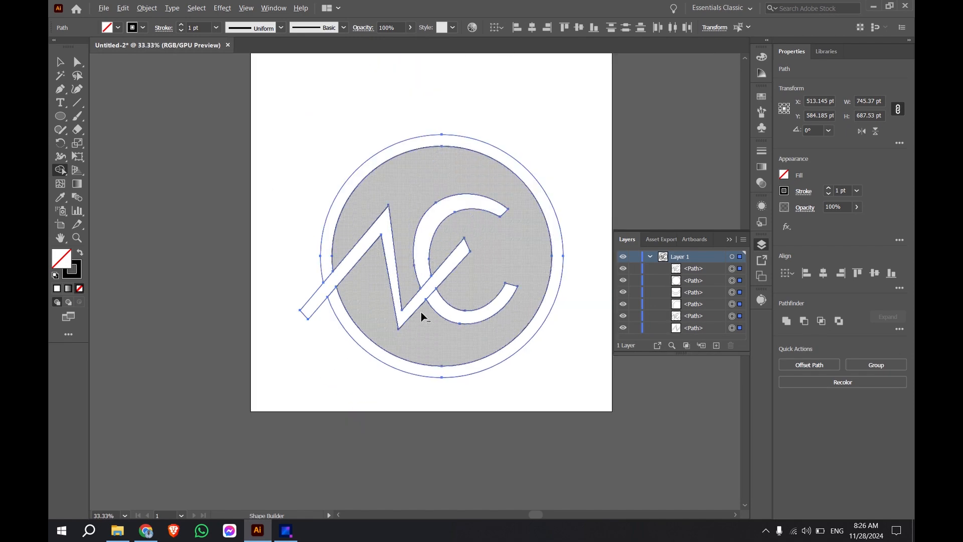
pyautogui.moveTo(557, 241); pyautogui.dragTo(559, 275)
pyautogui.click(411, 204)
pyautogui.moveTo(425, 346); pyautogui.dragTo(437, 336)
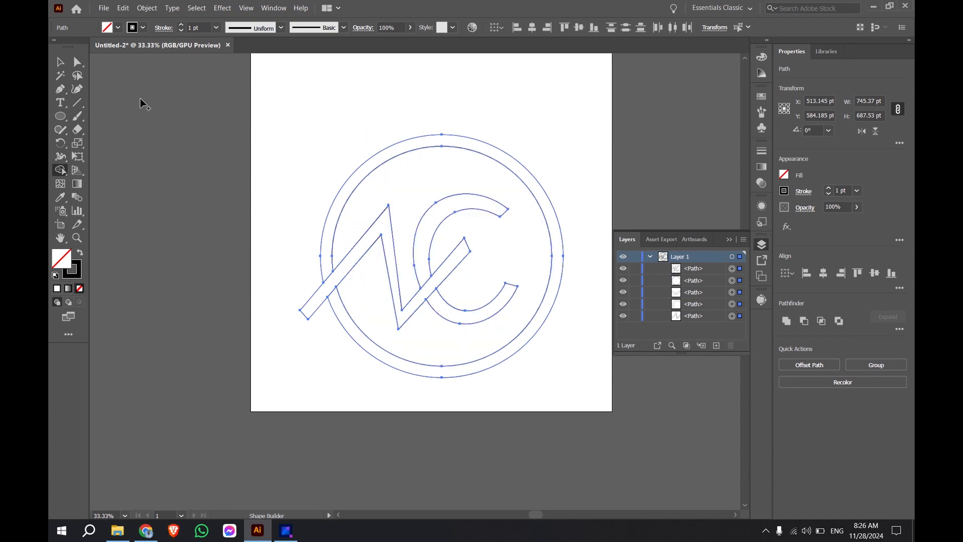
pyautogui.click(59, 64)
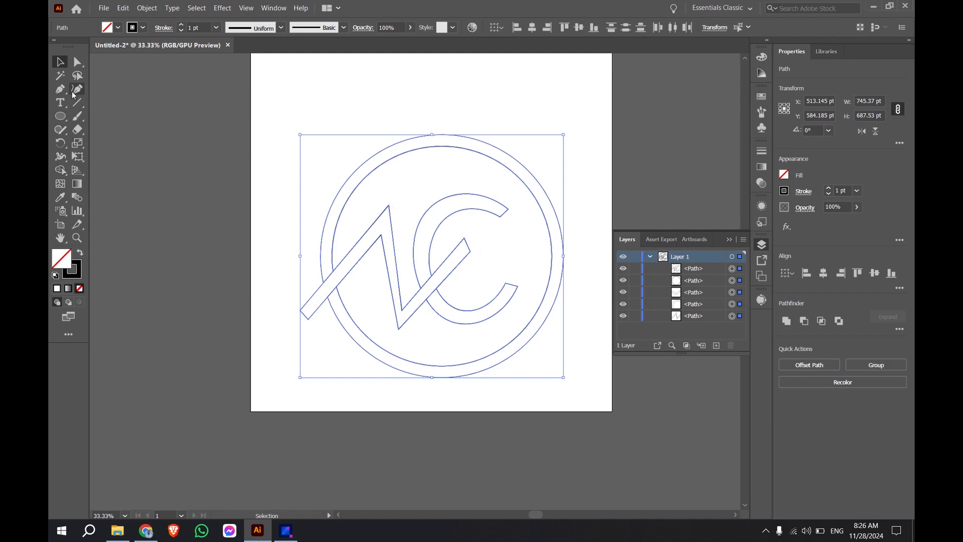
# Step: Switch to Chrome, capture a screen snip of the navy, teal, yellow and red palette, and return to Illustrator
pyautogui.click(145, 530)
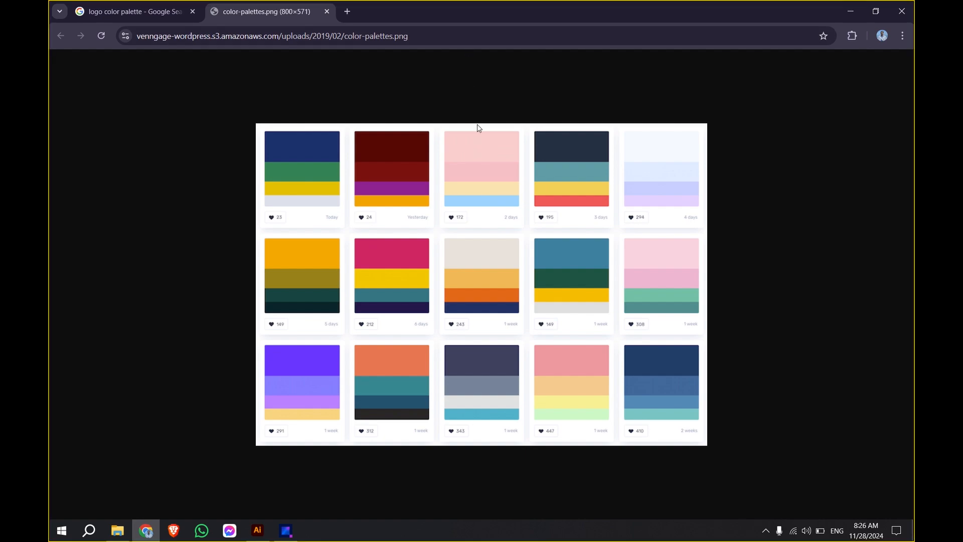
pyautogui.press('super+shift+s')
pyautogui.moveTo(530, 127); pyautogui.dragTo(614, 207)
pyautogui.click(850, 11)
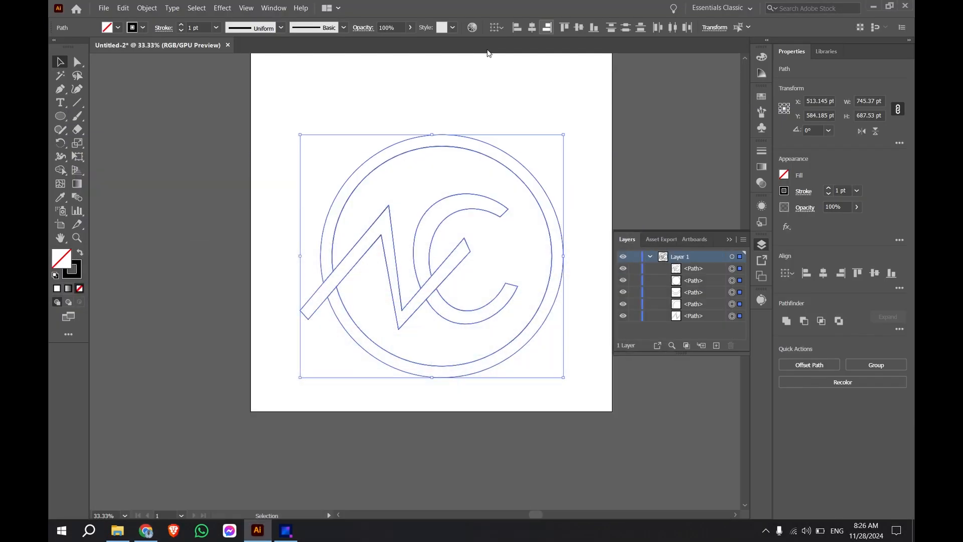
# Step: Paste the palette image, place it beside the artboard, enlarge it to about 362 × 395 pt, and deselect it
pyautogui.click(289, 159)
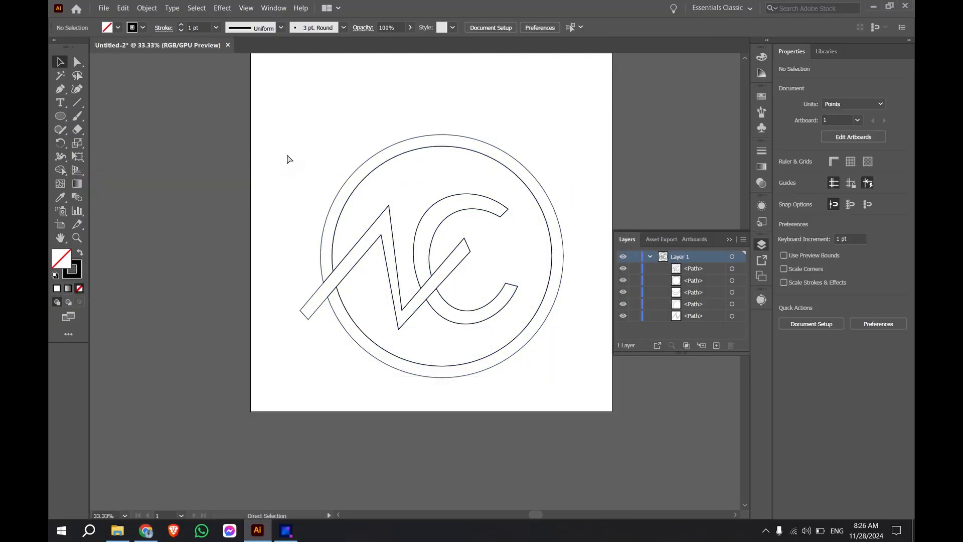
pyautogui.hotkey('ctrl', 'v')
pyautogui.moveTo(409, 286); pyautogui.dragTo(145, 174)
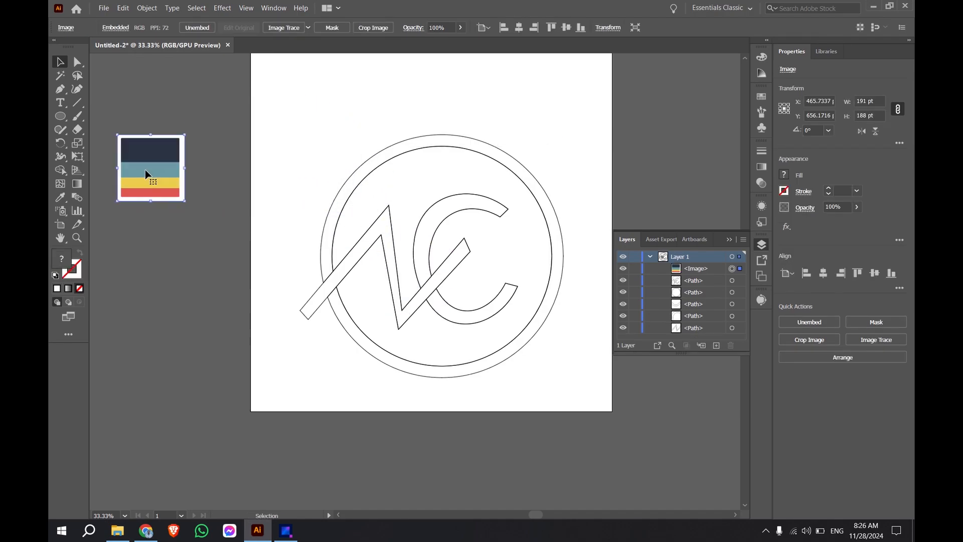
pyautogui.moveTo(185, 201); pyautogui.dragTo(246, 274)
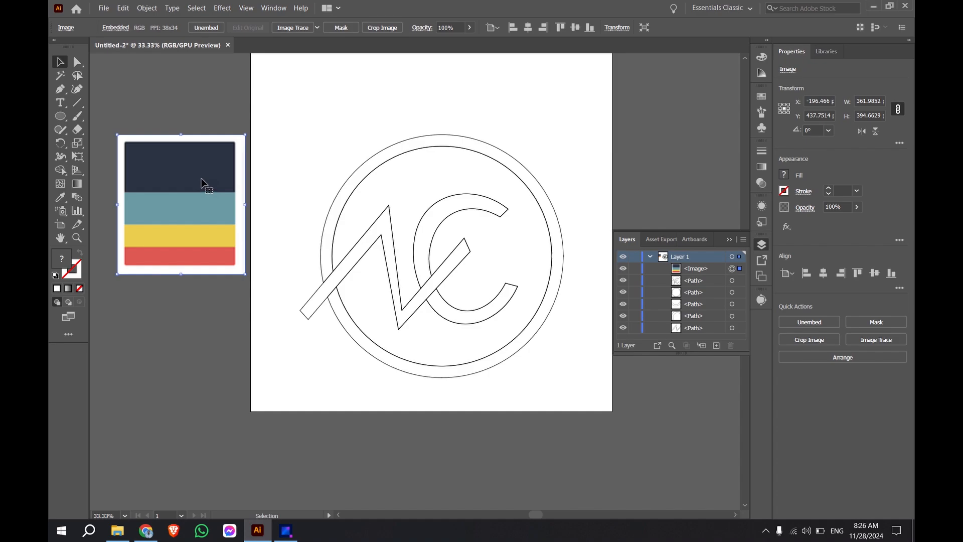
pyautogui.click(303, 148)
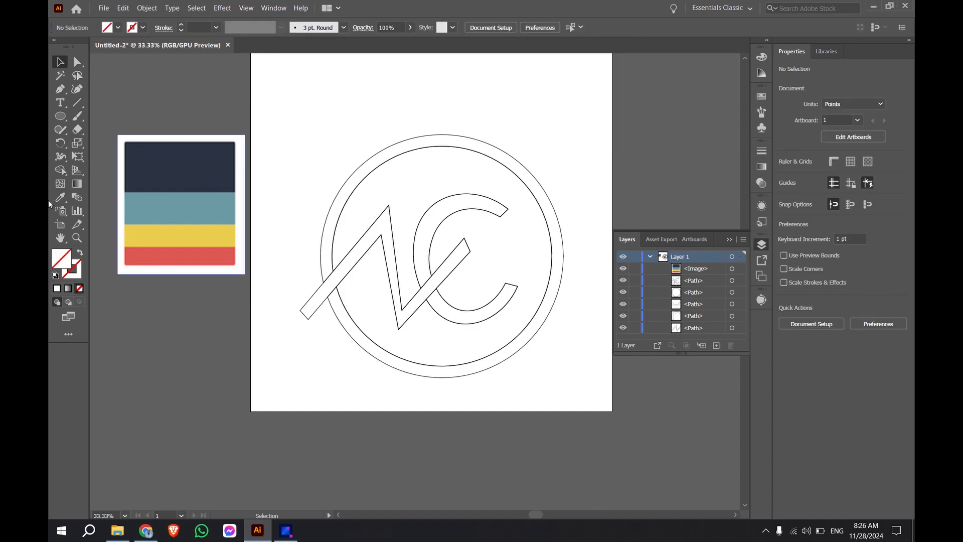
# Step: Move the palette image below all the paths in Layer 1
pyautogui.click(59, 171)
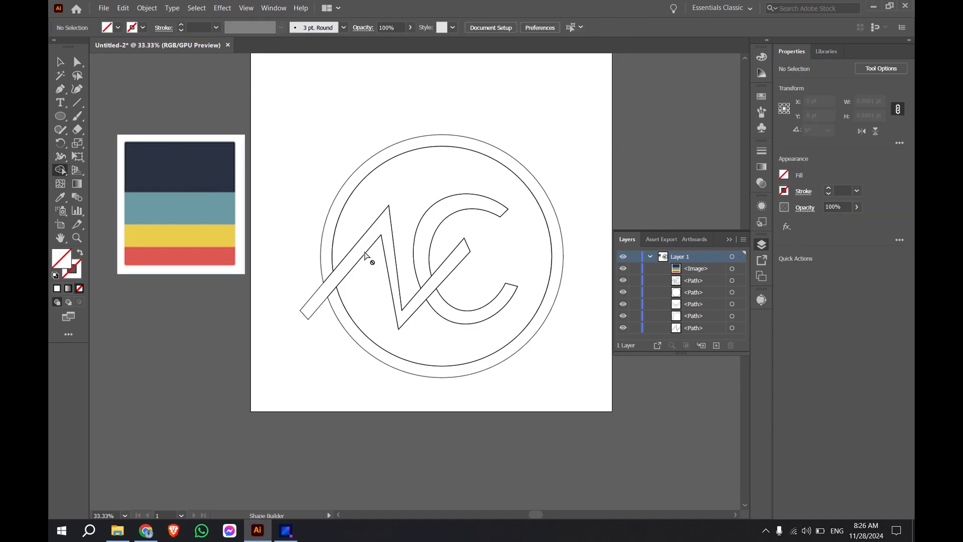
pyautogui.click(700, 271)
pyautogui.moveTo(694, 272); pyautogui.dragTo(700, 332)
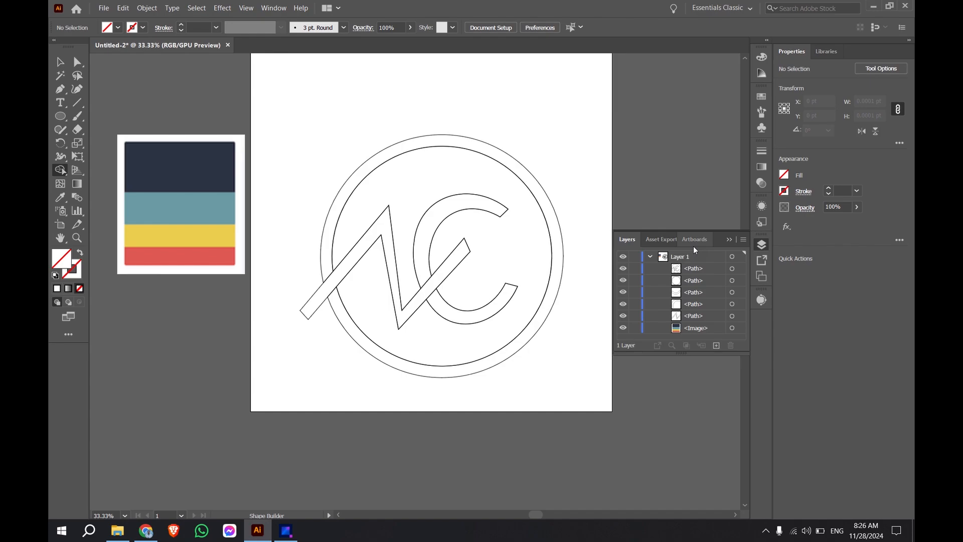
# Step: Select everything on Layer 1, sample the palette's navy as the fill with the Eyedropper, and undo the fill on the artwork
pyautogui.click(741, 260)
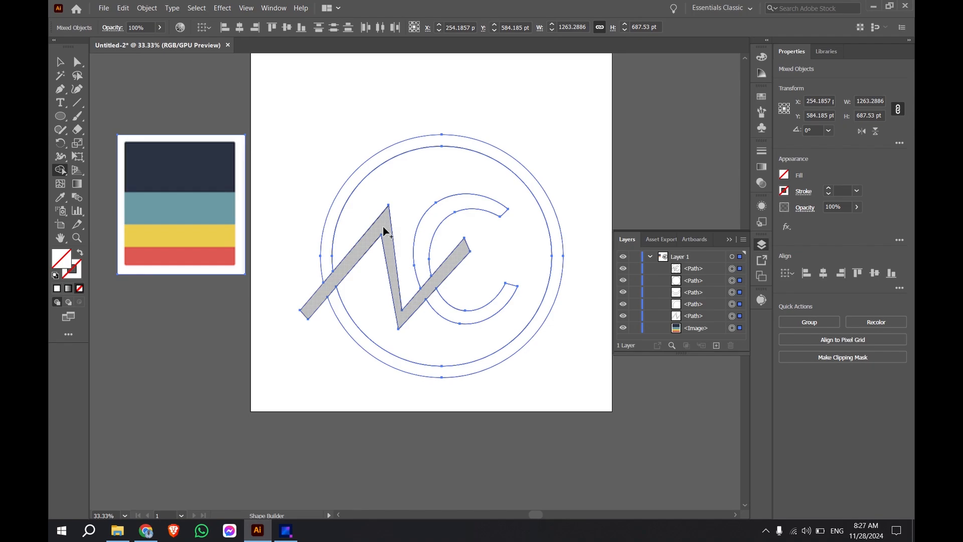
pyautogui.doubleClick(62, 262)
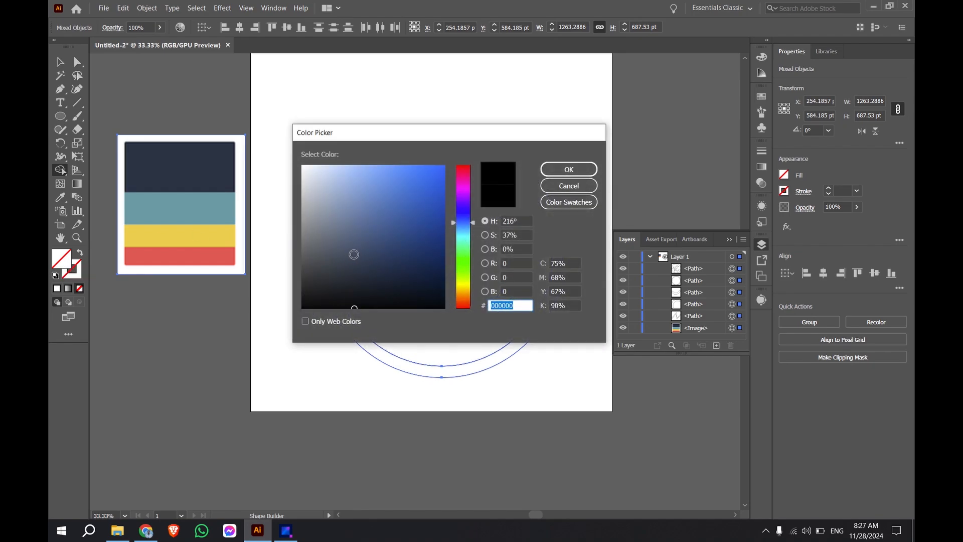
pyautogui.click(562, 196)
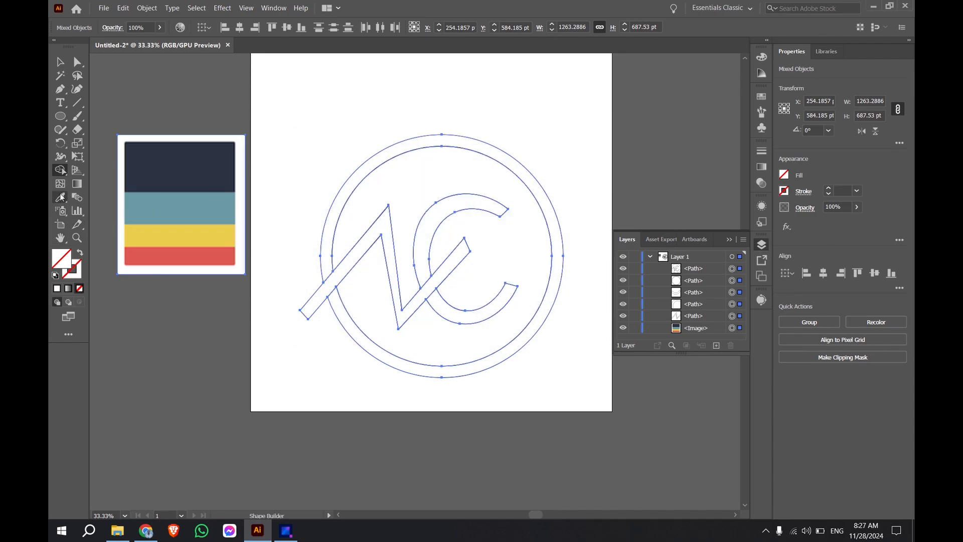
pyautogui.click(59, 197)
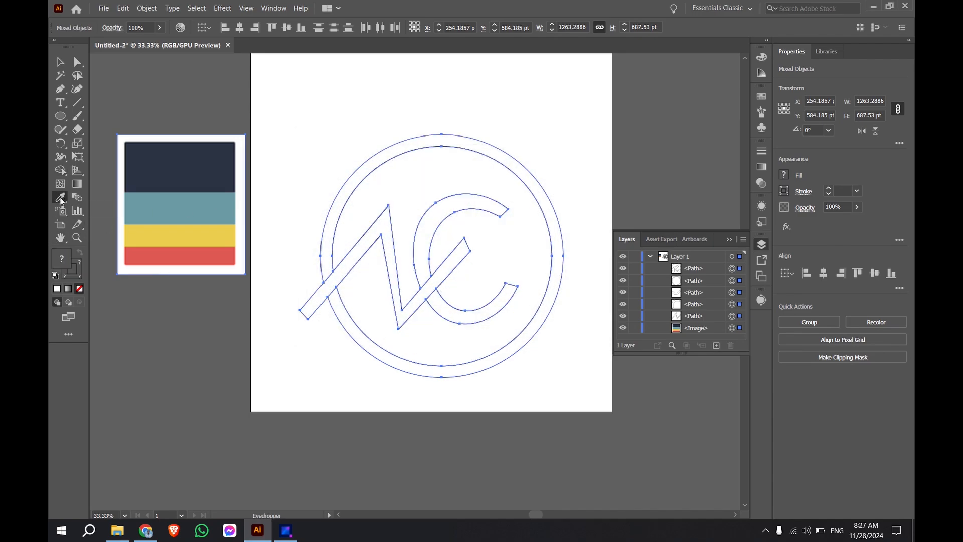
pyautogui.click(178, 162)
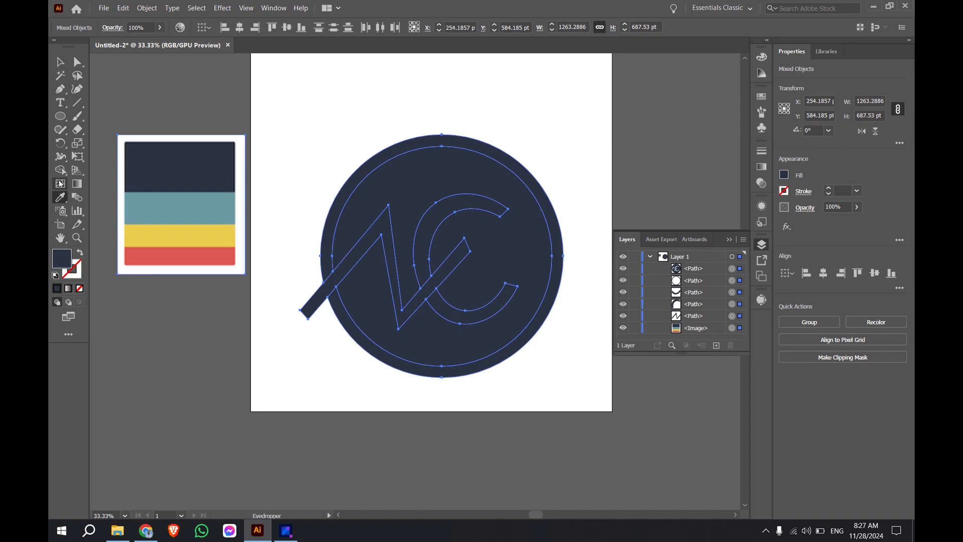
pyautogui.click(60, 172)
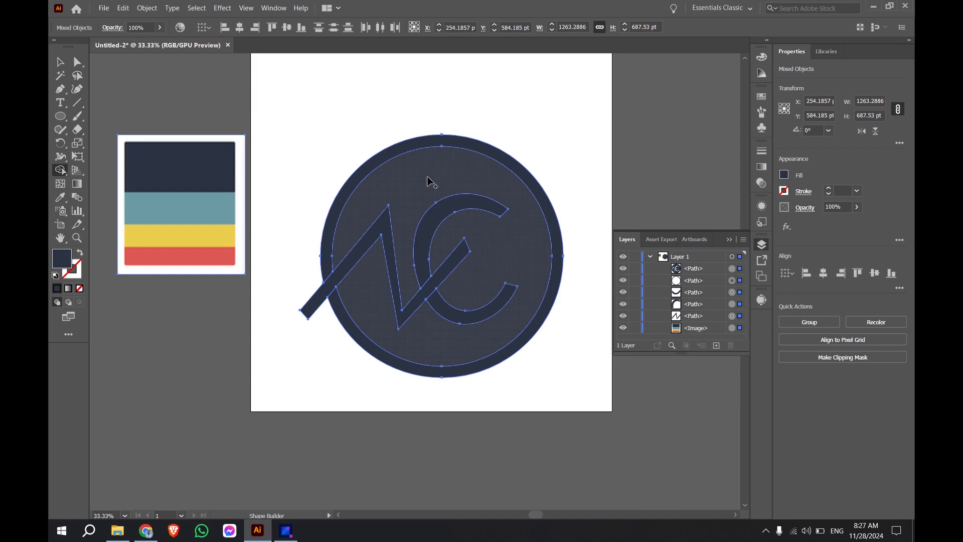
pyautogui.hotkey('ctrl', 'z')
pyautogui.hotkey('ctrl', 'z')
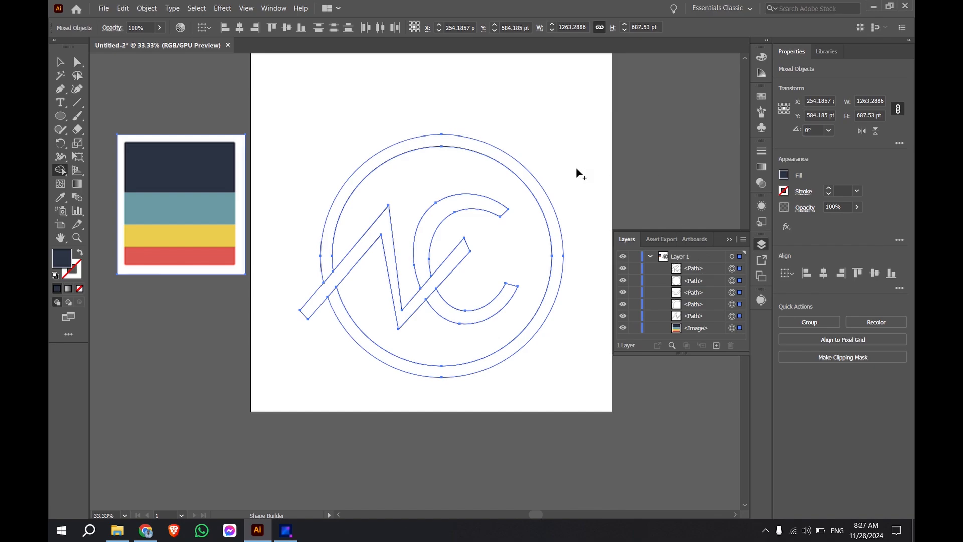
# Step: Select only the outer ring path in Layer 1, fill it with navy using the Shape Builder tool, and deselect it
pyautogui.click(697, 257)
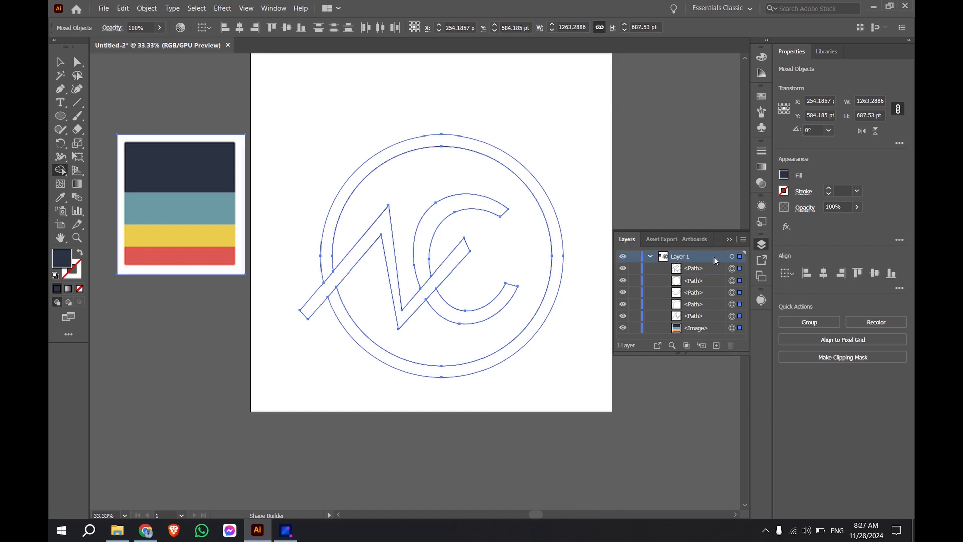
pyautogui.click(740, 268)
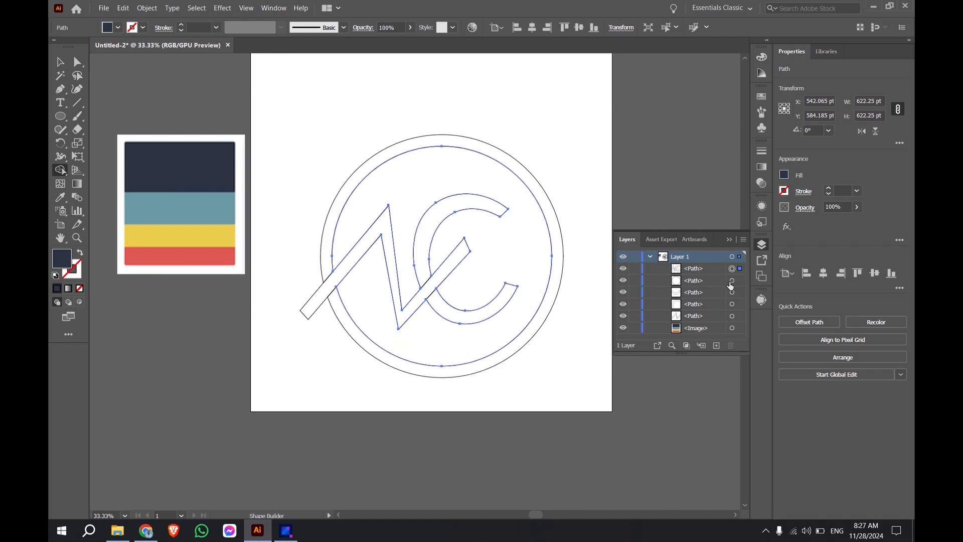
pyautogui.click(691, 283)
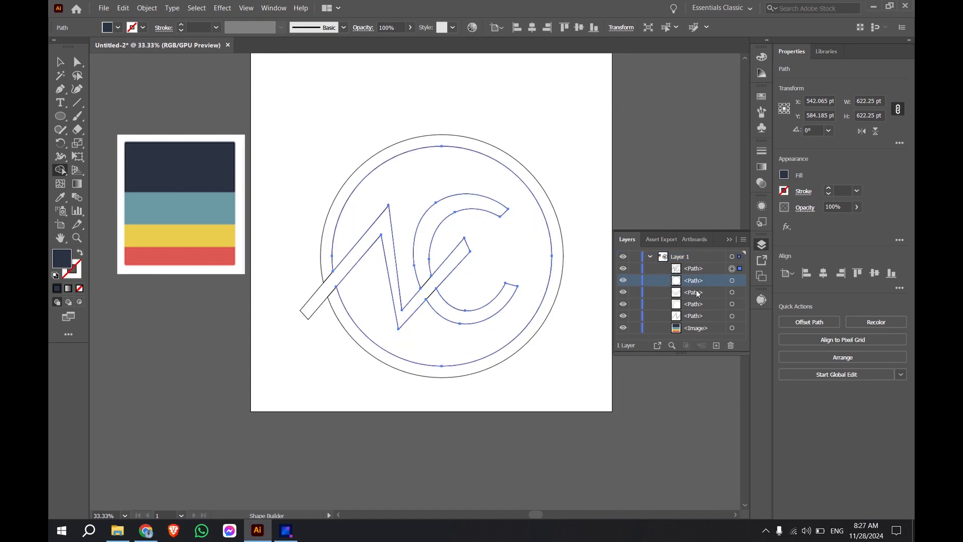
pyautogui.click(698, 295)
pyautogui.click(701, 307)
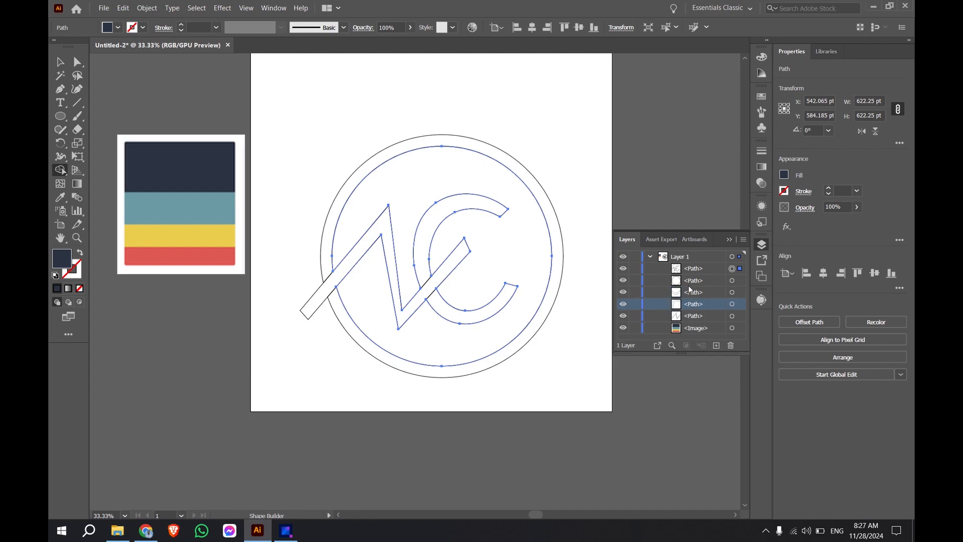
pyautogui.click(690, 270)
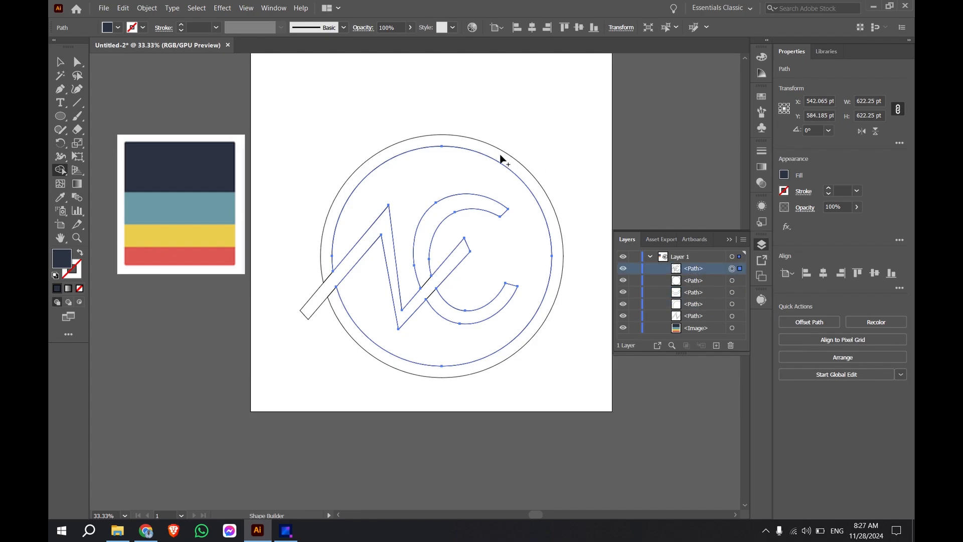
pyautogui.click(732, 280)
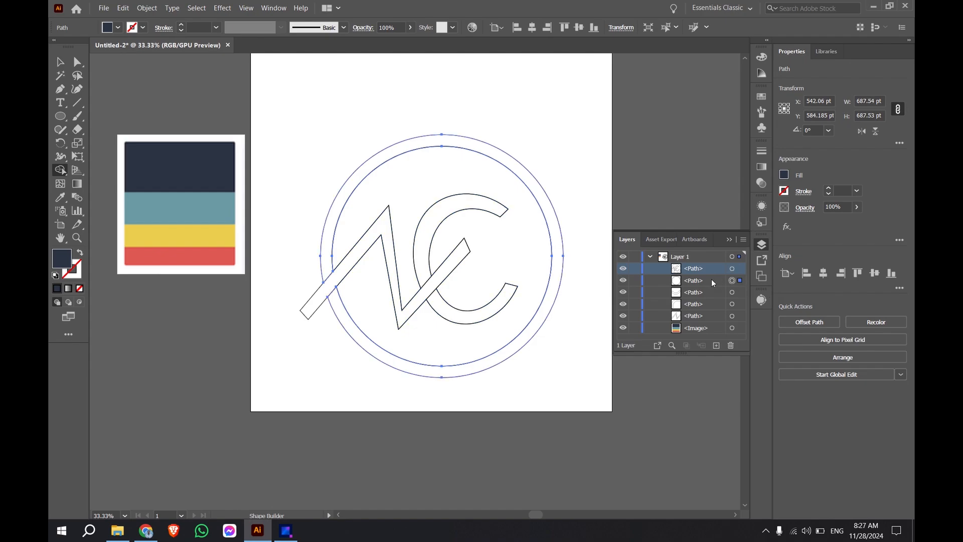
pyautogui.click(535, 189)
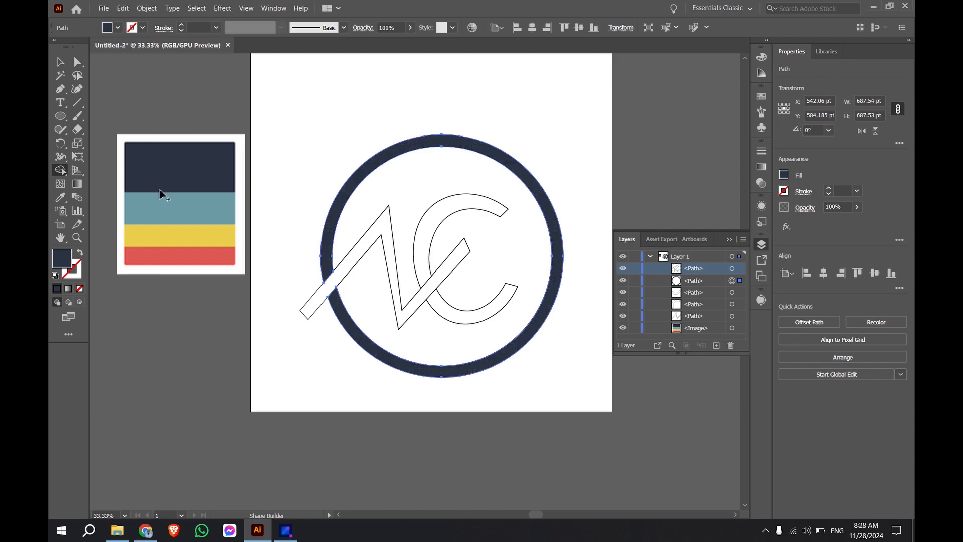
pyautogui.click(60, 61)
pyautogui.click(335, 94)
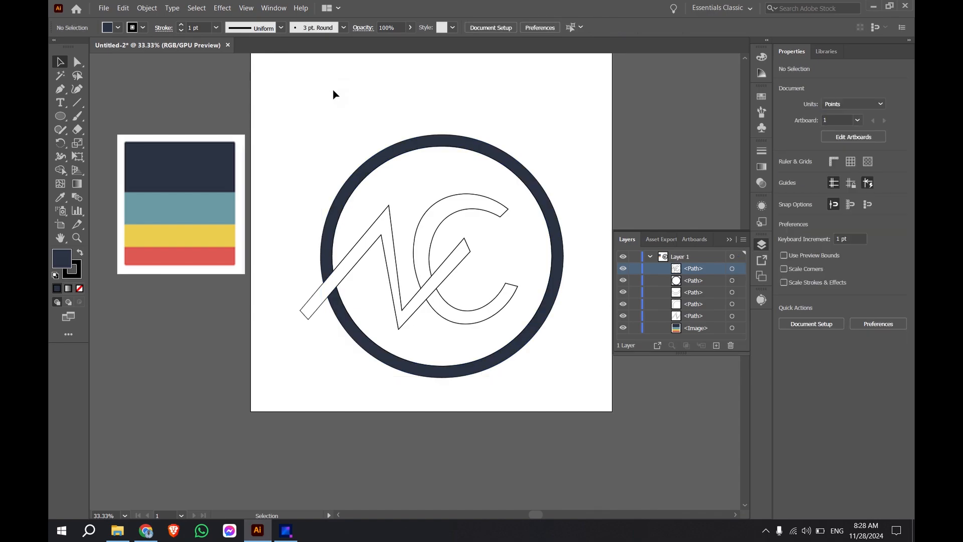
# Step: Sample the palette's teal with nothing selected and try to select the N on the artboard
pyautogui.click(60, 197)
pyautogui.click(161, 204)
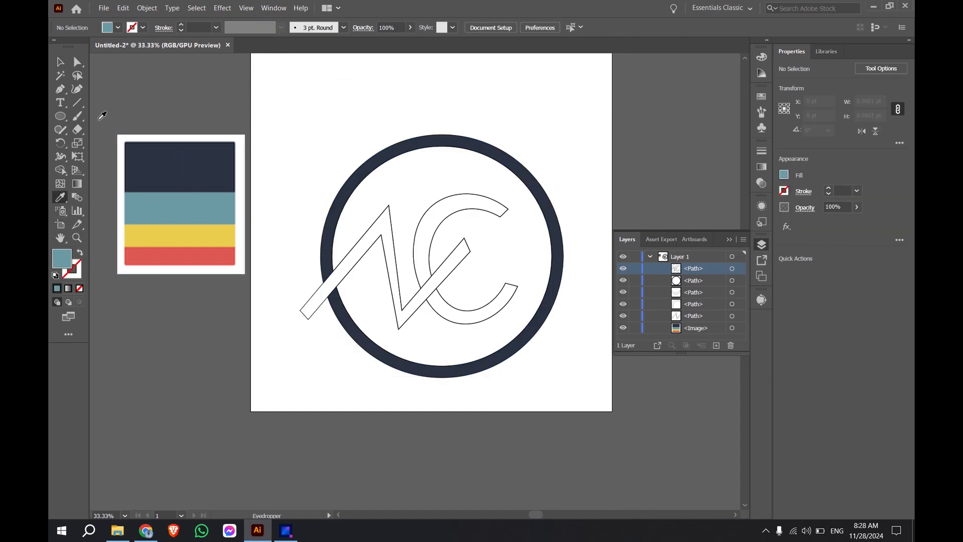
pyautogui.click(61, 62)
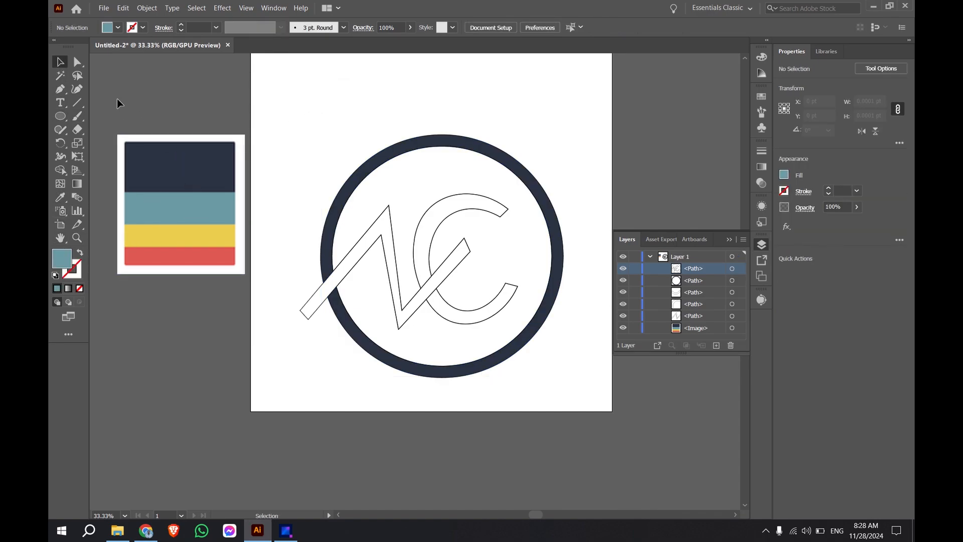
pyautogui.click(362, 247)
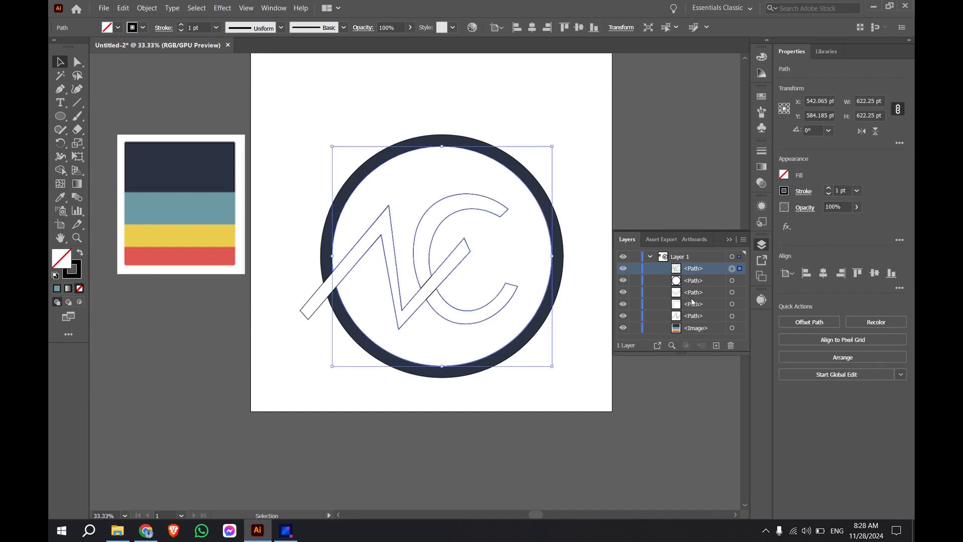
# Step: Select the N path in Layer 1 and fill it with the palette's teal using the Eyedropper tool
pyautogui.click(693, 317)
pyautogui.click(741, 317)
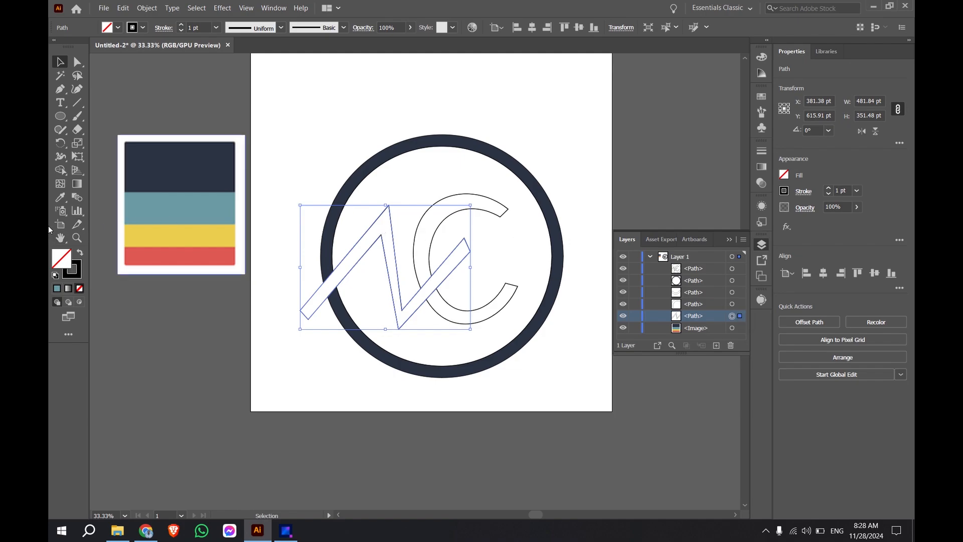
pyautogui.click(59, 170)
pyautogui.click(365, 246)
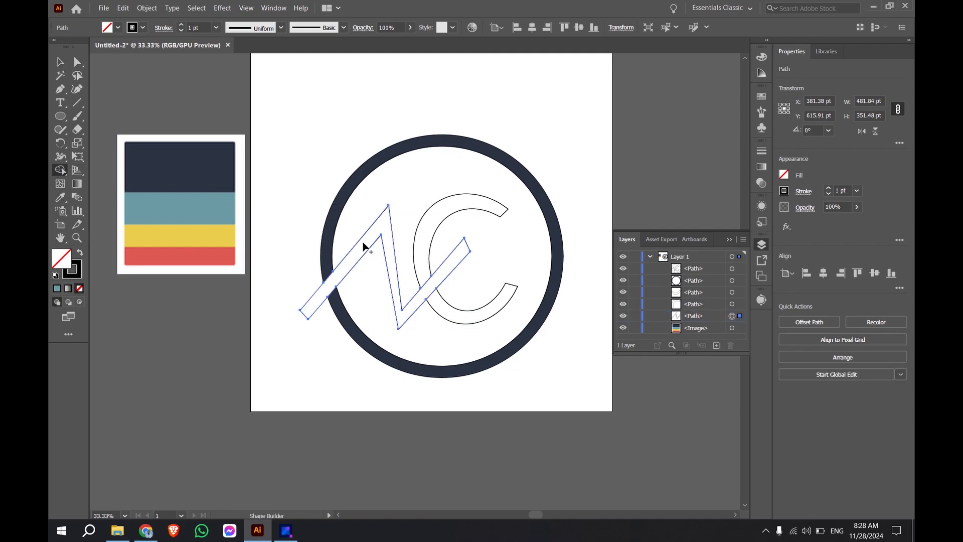
pyautogui.doubleClick(62, 258)
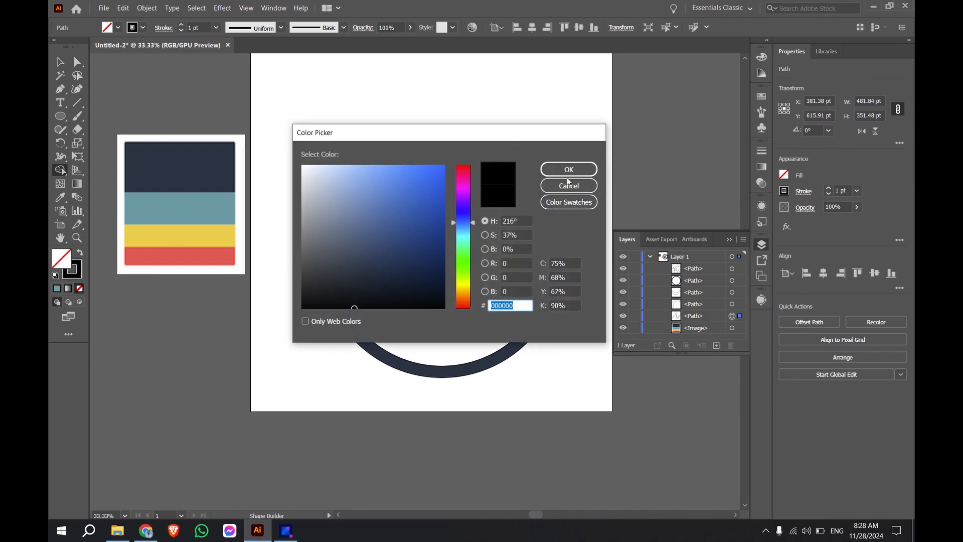
pyautogui.click(562, 186)
pyautogui.click(59, 199)
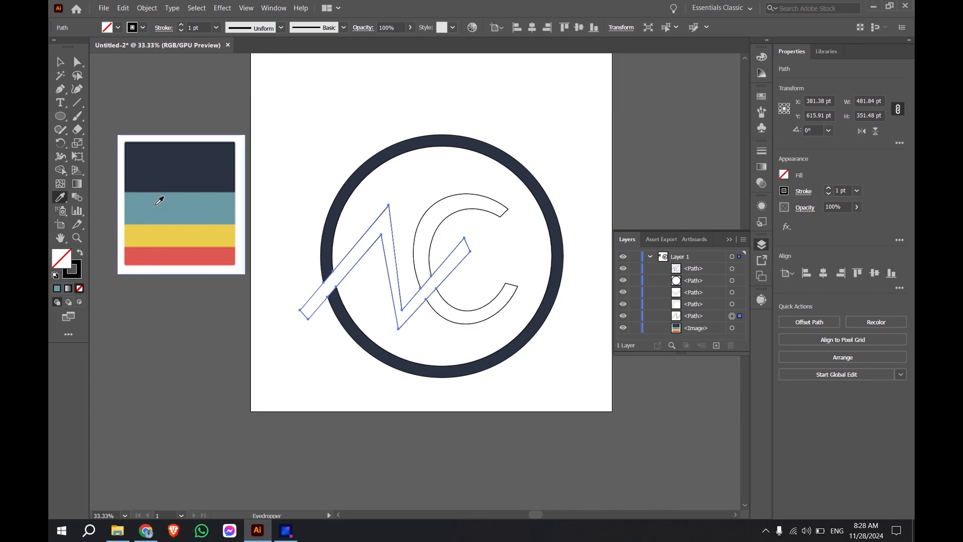
pyautogui.click(175, 202)
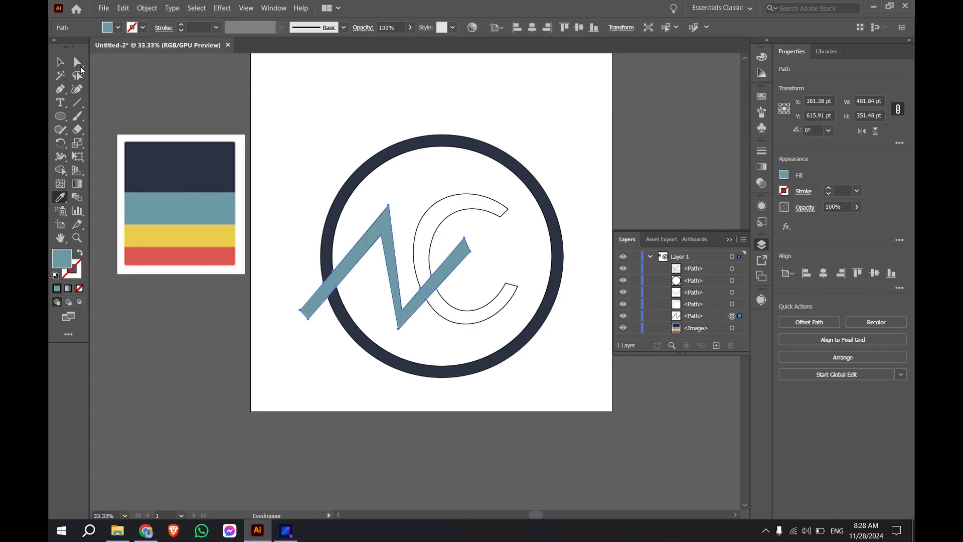
# Step: Fill both paths of the C with the palette's red using the Eyedropper tool and deselect them
pyautogui.click(61, 61)
pyautogui.click(537, 132)
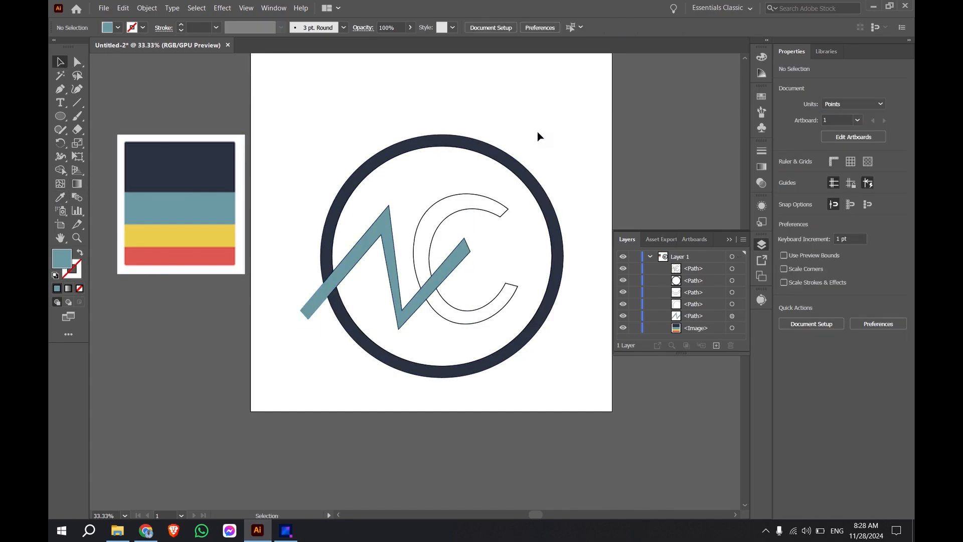
pyautogui.click(691, 293)
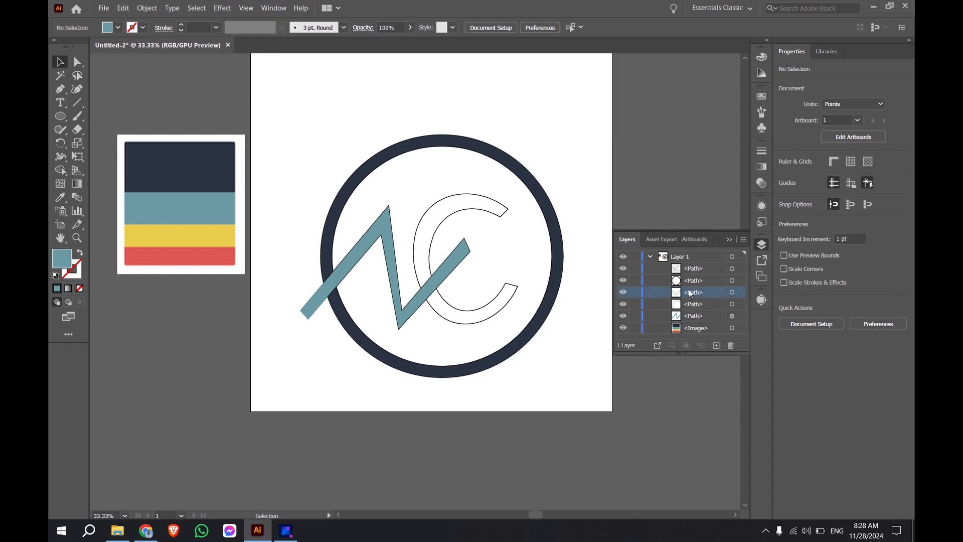
pyautogui.click(739, 293)
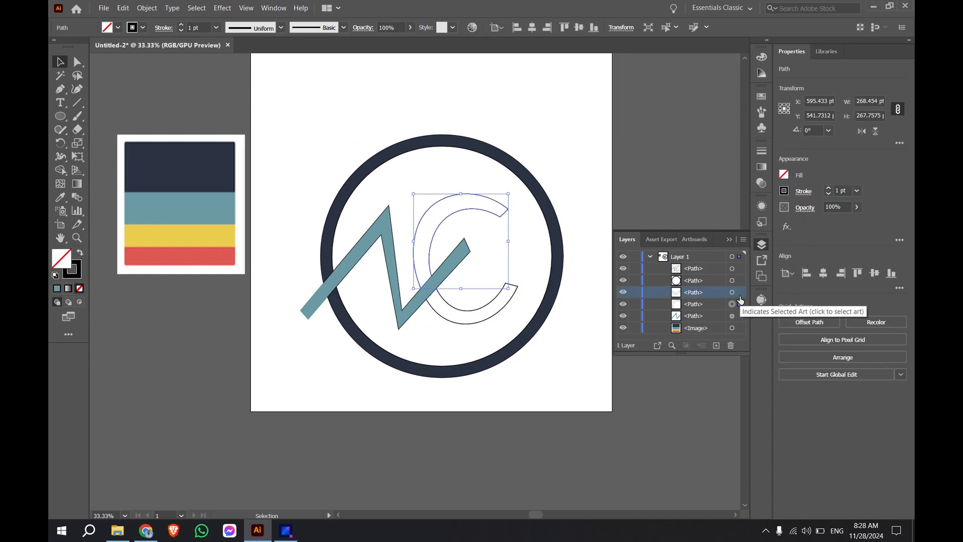
pyautogui.keyDown('shift'); pyautogui.click(740, 303); pyautogui.keyUp('shift')
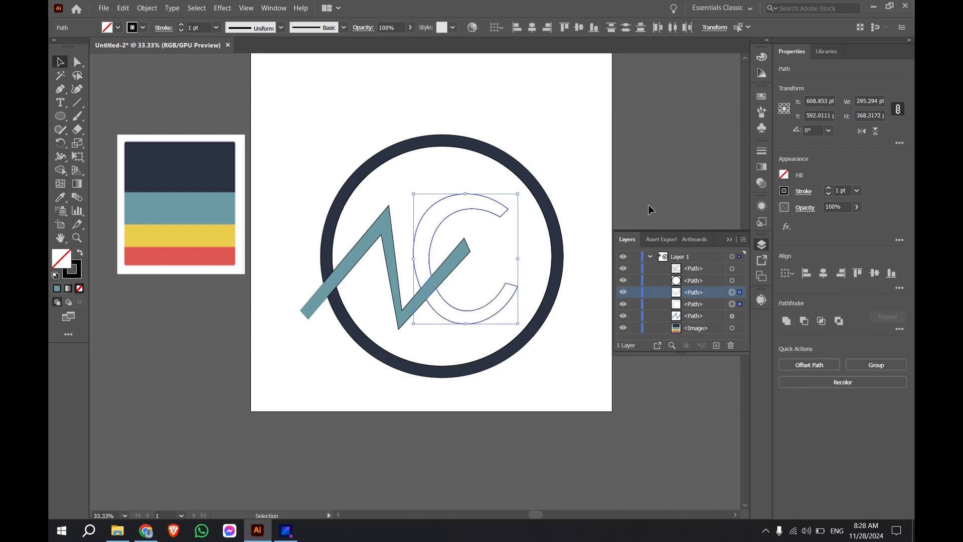
pyautogui.click(60, 197)
pyautogui.click(161, 259)
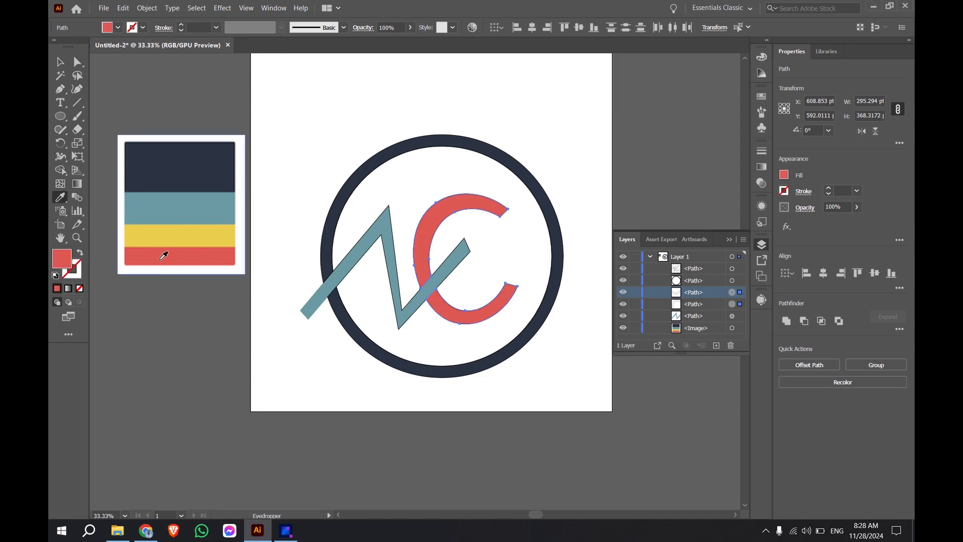
pyautogui.click(59, 61)
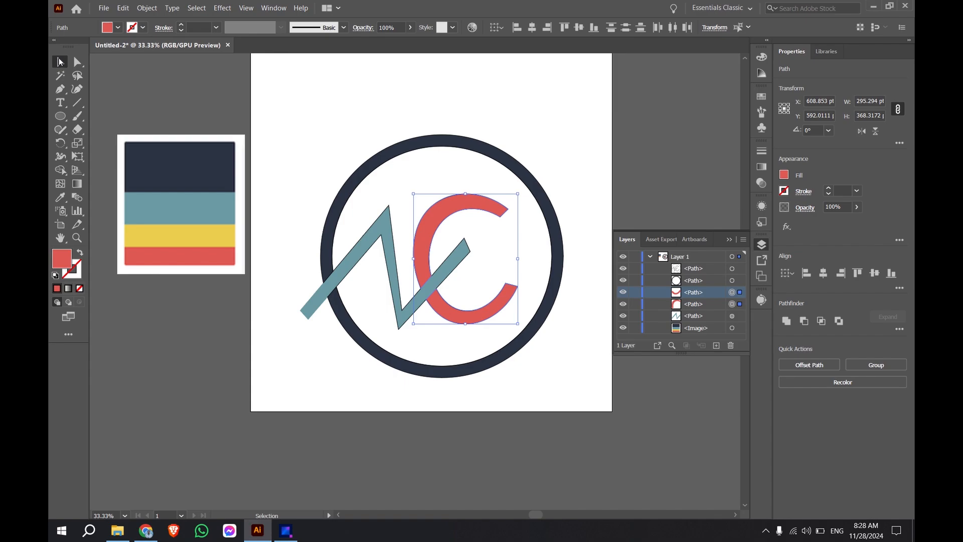
pyautogui.click(476, 86)
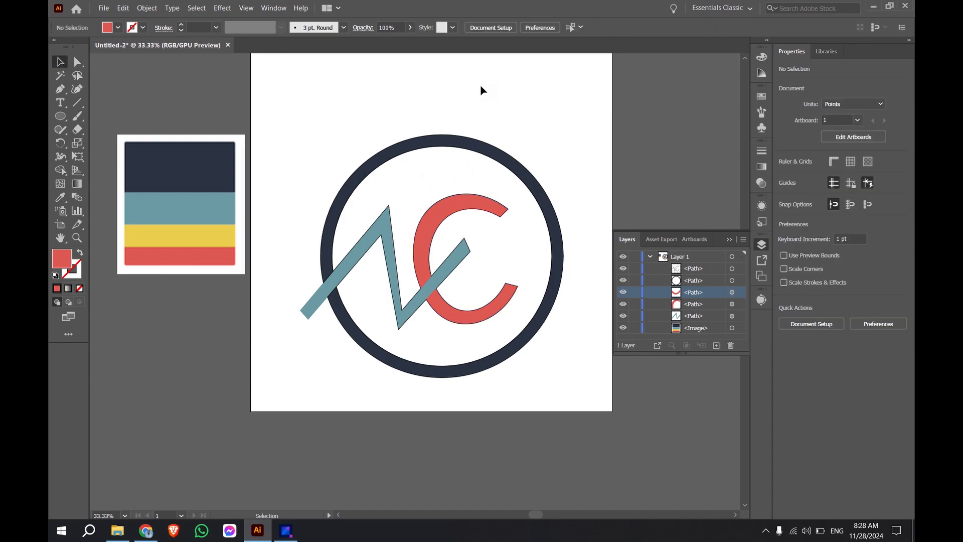
# Step: Undo the red, teal and navy fills on the C, the N and the ring
pyautogui.hotkey('ctrl', 'z')
pyautogui.hotkey('ctrl', 'z')
pyautogui.hotkey('ctrl', 'z')
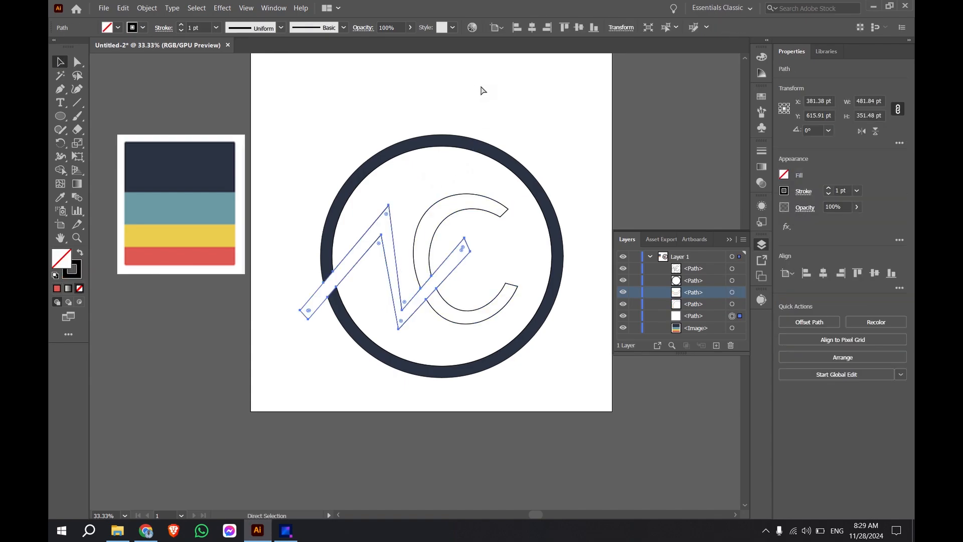
pyautogui.hotkey('ctrl', 'z')
pyautogui.hotkey('ctrl', 'z')
pyautogui.hotkey('ctrl', 'z')
pyautogui.hotkey('ctrl', 'z')
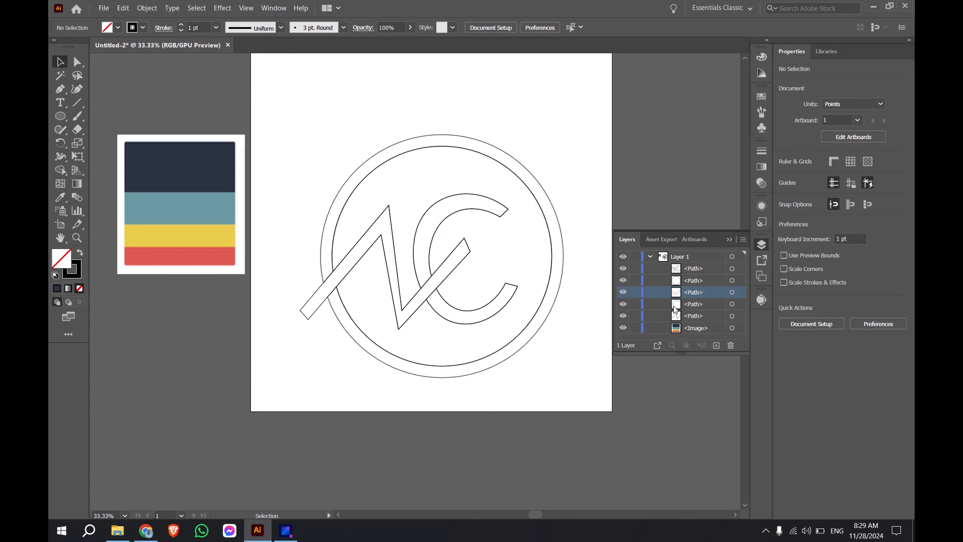
# Step: Select both unfilled C paths in Layer 1 and colour them with the palette's red using the Eyedropper tool
pyautogui.click(736, 293)
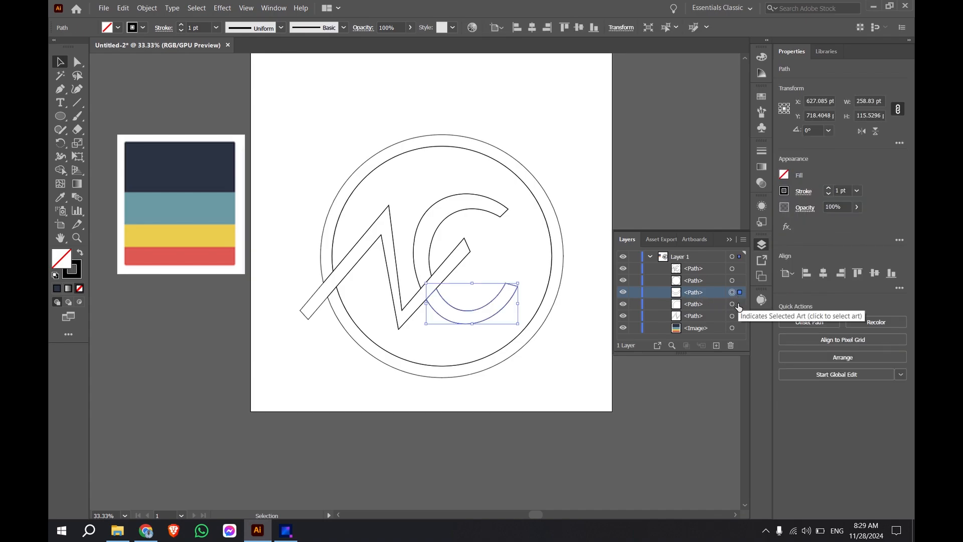
pyautogui.keyDown('shift'); pyautogui.click(740, 304); pyautogui.keyUp('shift')
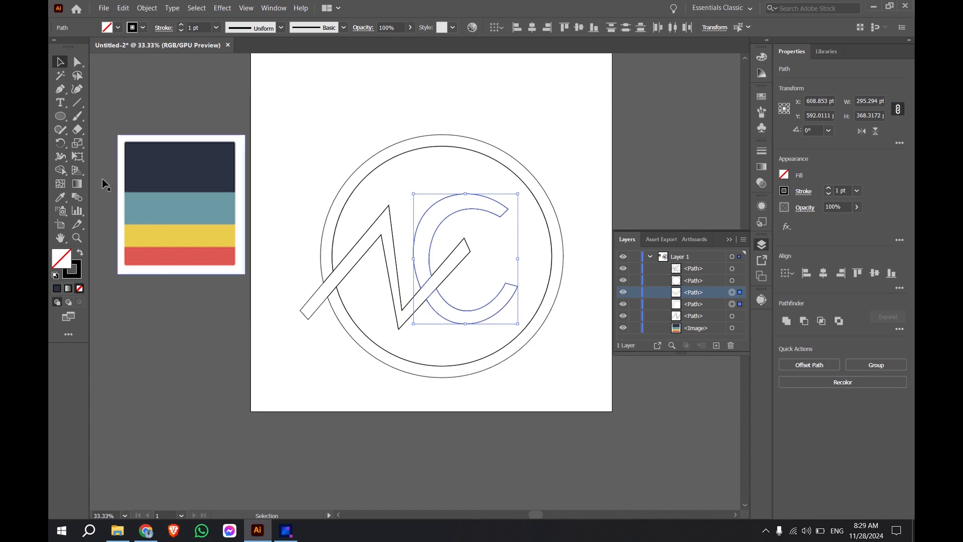
pyautogui.click(60, 197)
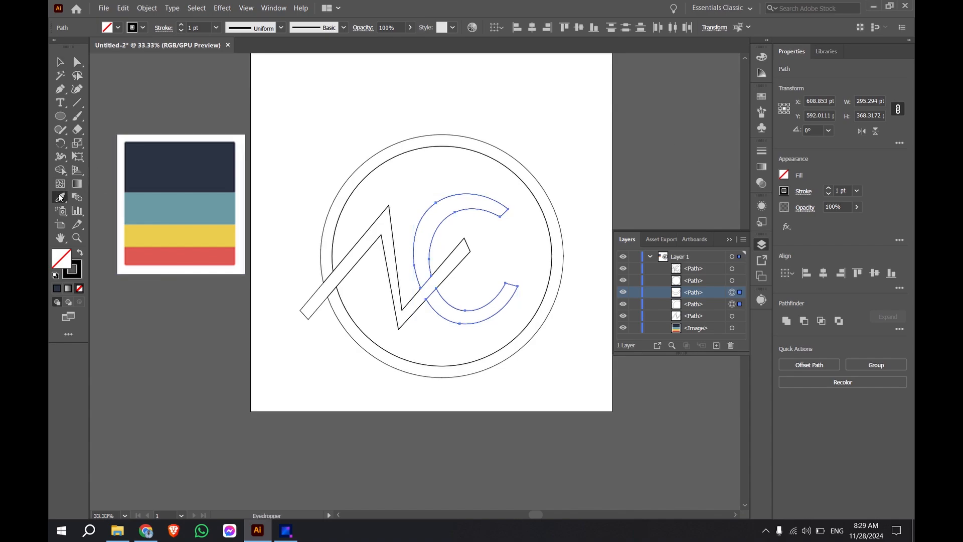
pyautogui.click(166, 253)
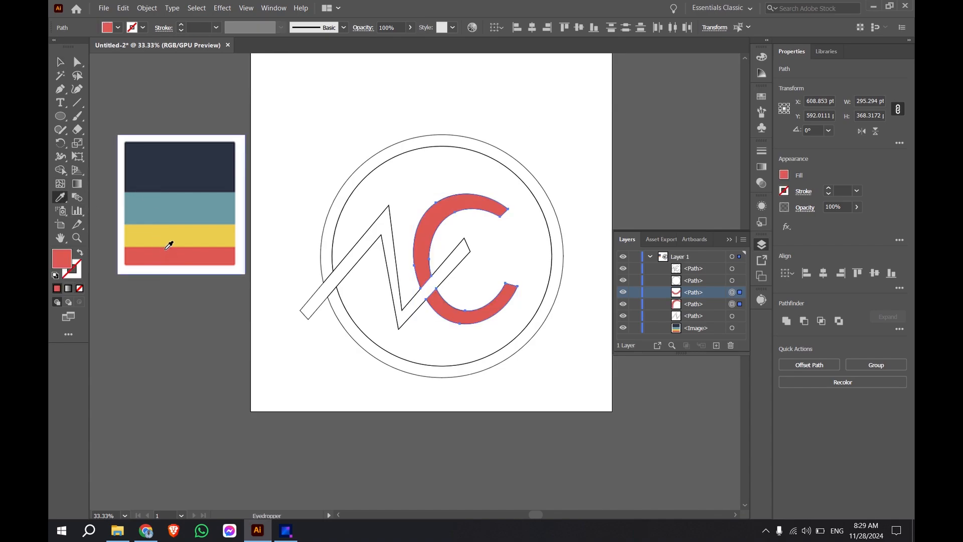
pyautogui.click(60, 62)
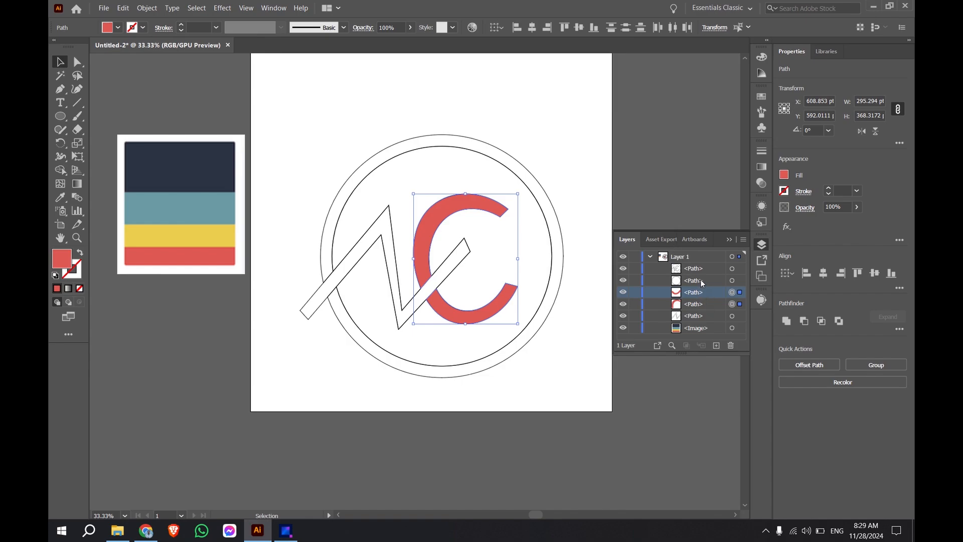
# Step: Select the ring path in Layer 1 and fill it with the palette's navy using the Eyedropper tool
pyautogui.click(740, 280)
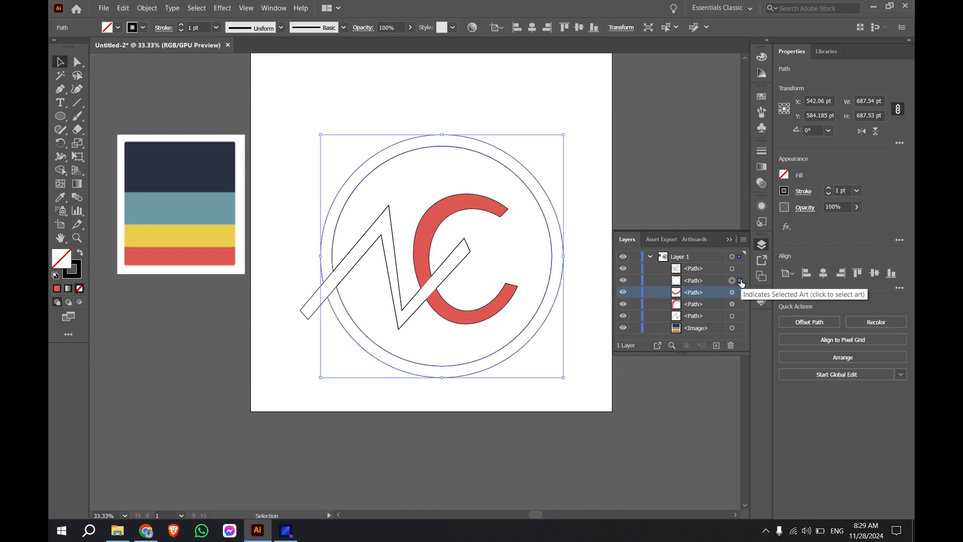
pyautogui.click(61, 197)
pyautogui.click(157, 163)
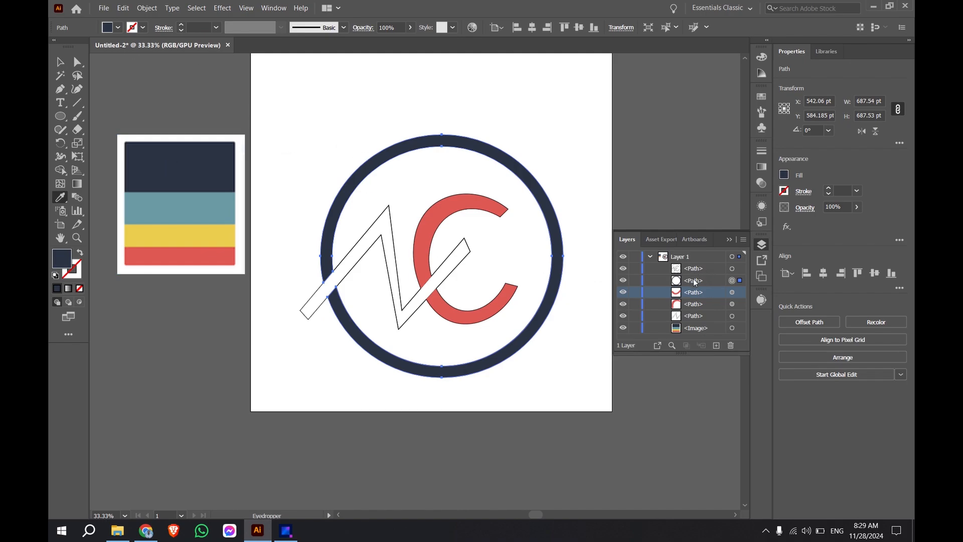
# Step: Select the N path in Layer 1, fill it with the palette's teal using the Eyedropper tool, and deselect it
pyautogui.click(696, 316)
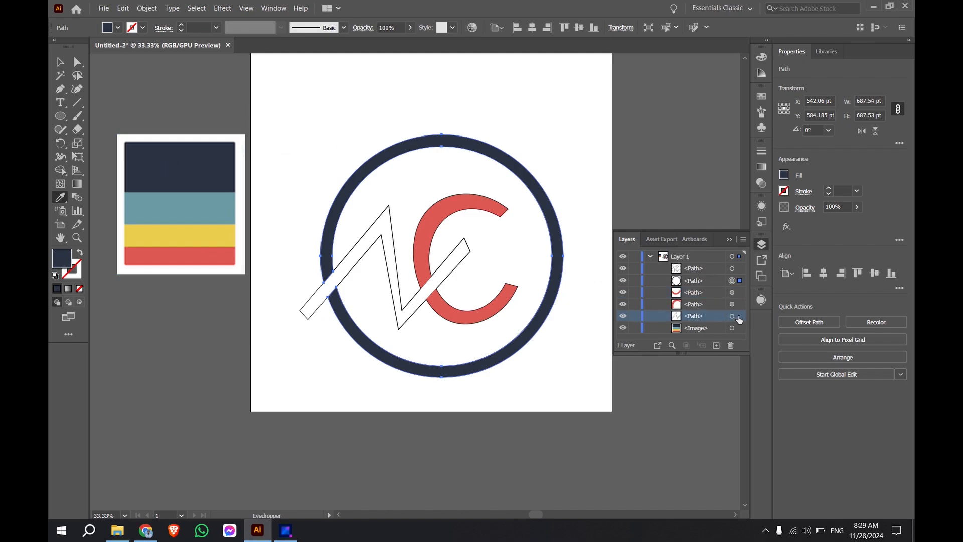
pyautogui.click(739, 317)
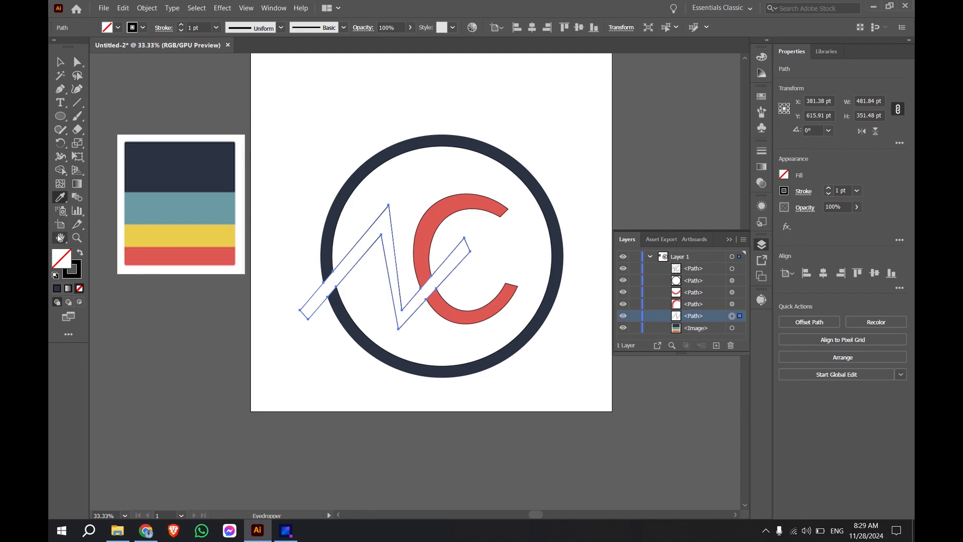
pyautogui.click(206, 203)
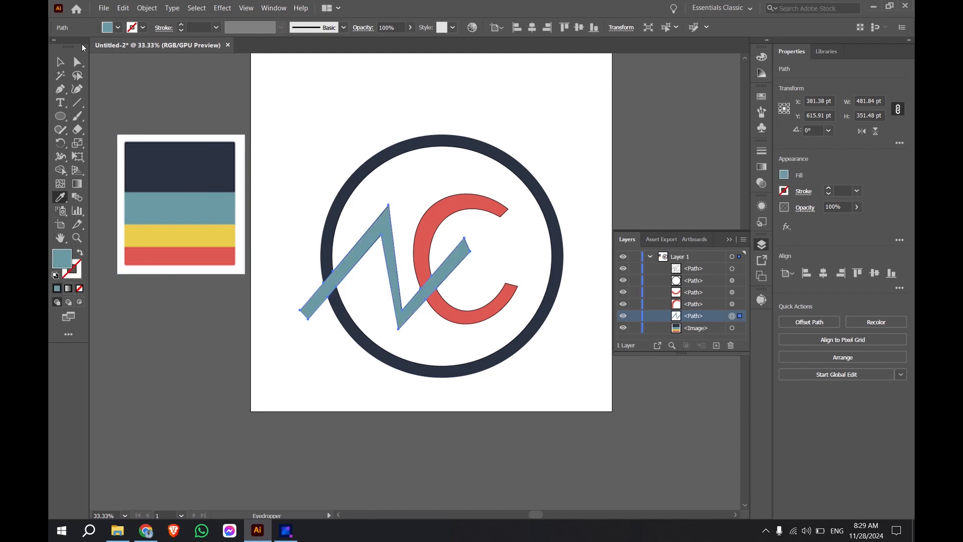
pyautogui.click(60, 62)
pyautogui.click(485, 113)
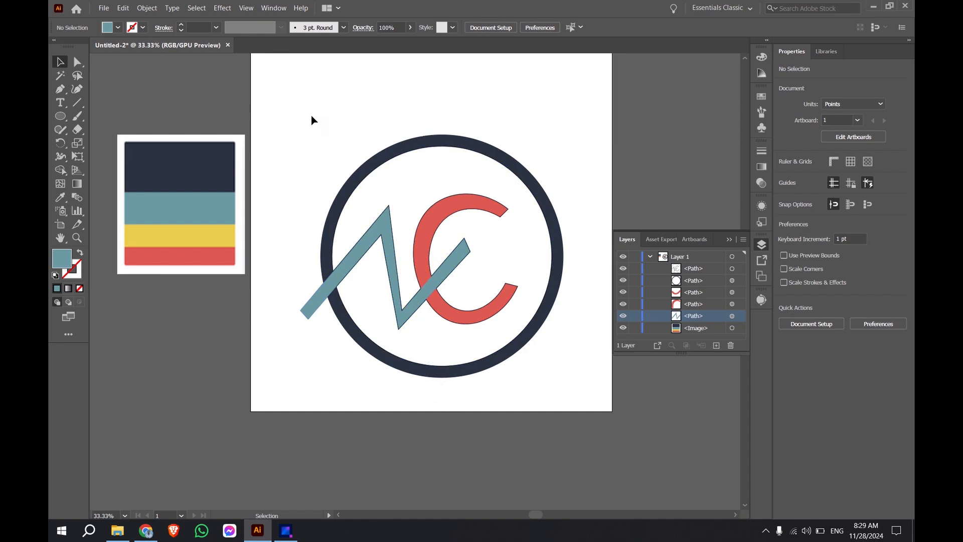
# Step: Select the ring, N and C on the artboard and group them into one object
pyautogui.moveTo(259, 115); pyautogui.dragTo(591, 392)
pyautogui.press('a')
pyautogui.hotkey('ctrl', 'g')
pyautogui.press('v')
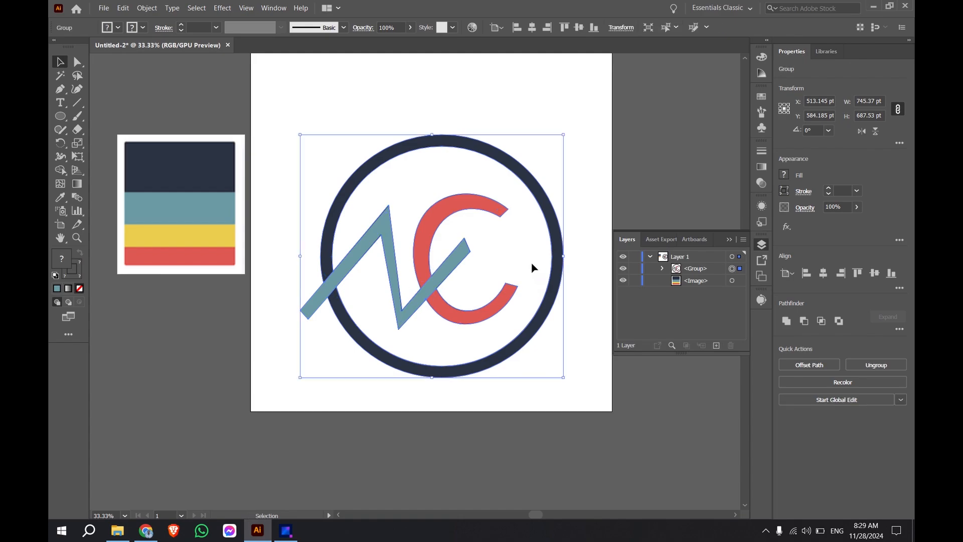
# Step: Centre the monogram group horizontally and vertically on the artboard and deselect it
pyautogui.rightClick(465, 200)
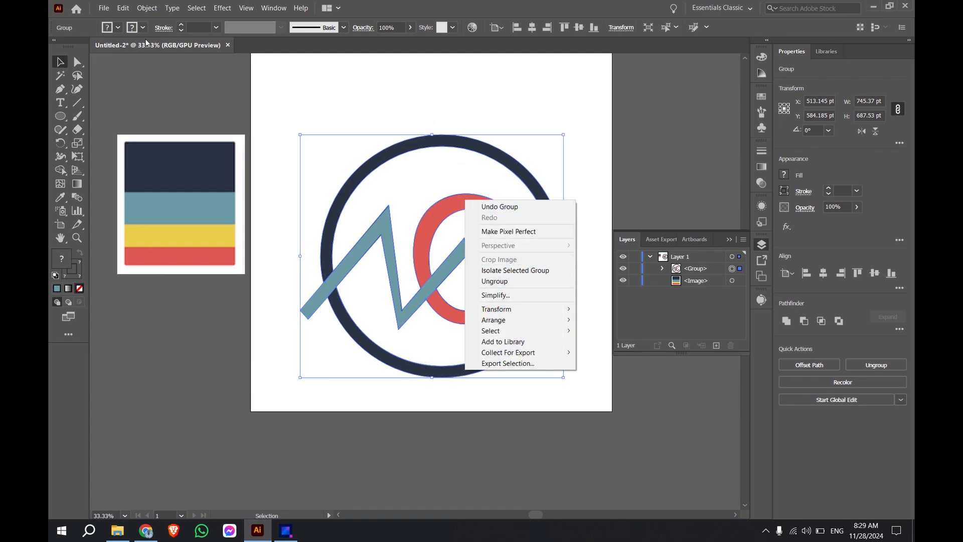
pyautogui.click(63, 64)
pyautogui.click(537, 29)
pyautogui.click(577, 28)
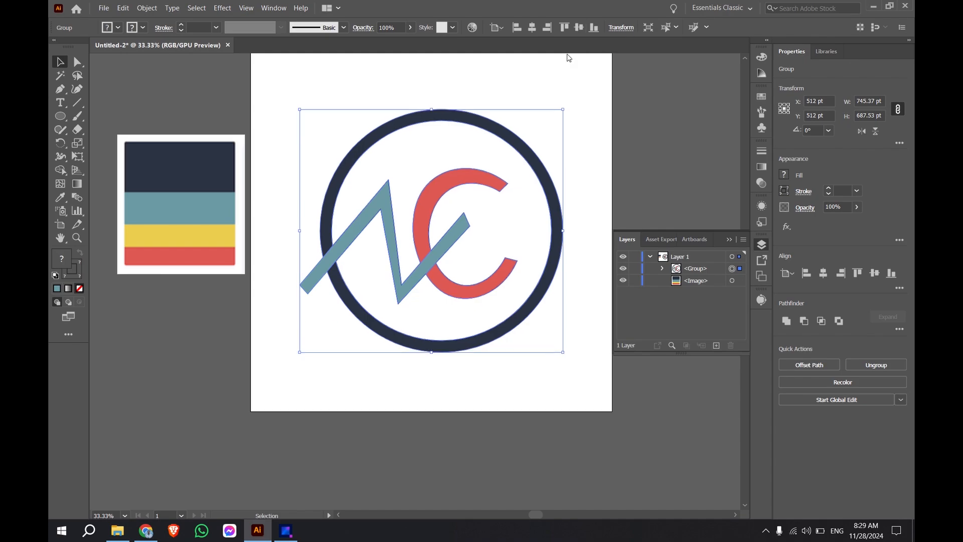
pyautogui.click(541, 89)
# Step: Add the text "MIST New Club" below the ring with the Type tool
pyautogui.click(60, 102)
pyautogui.click(359, 373)
pyautogui.write('MIST New Club')
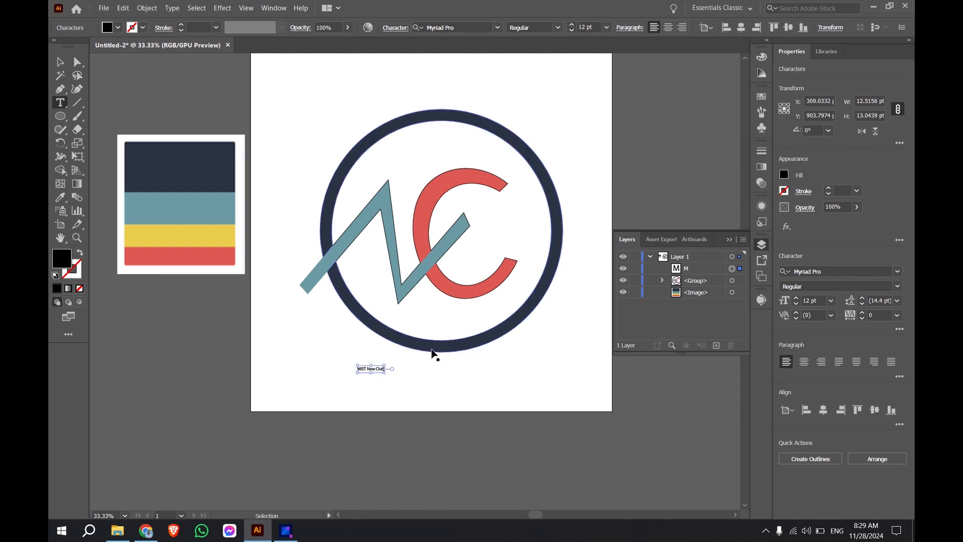
# Step: Change the font of the whole club name text to Britannic Bold
pyautogui.hotkey('ctrl', 'a')
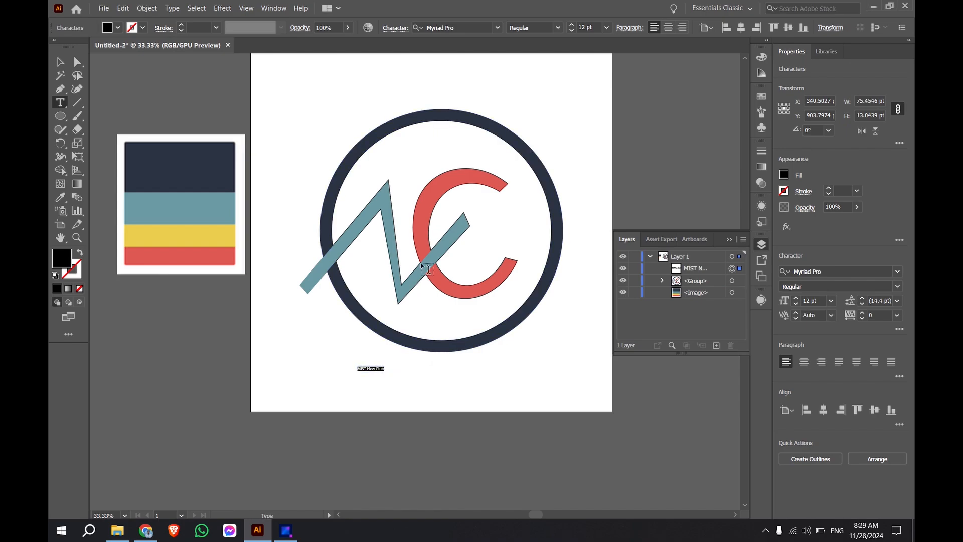
pyautogui.click(498, 28)
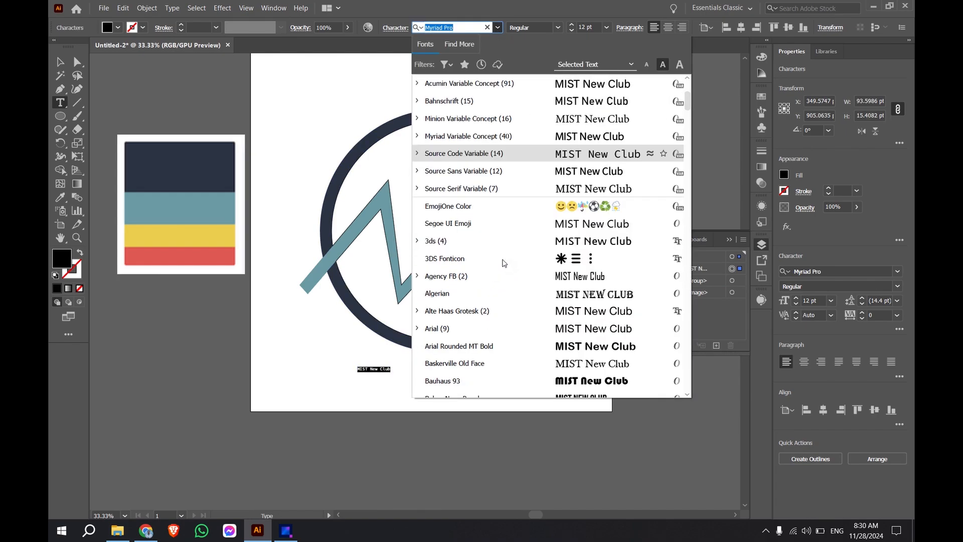
pyautogui.scroll(-4, 510, 245)
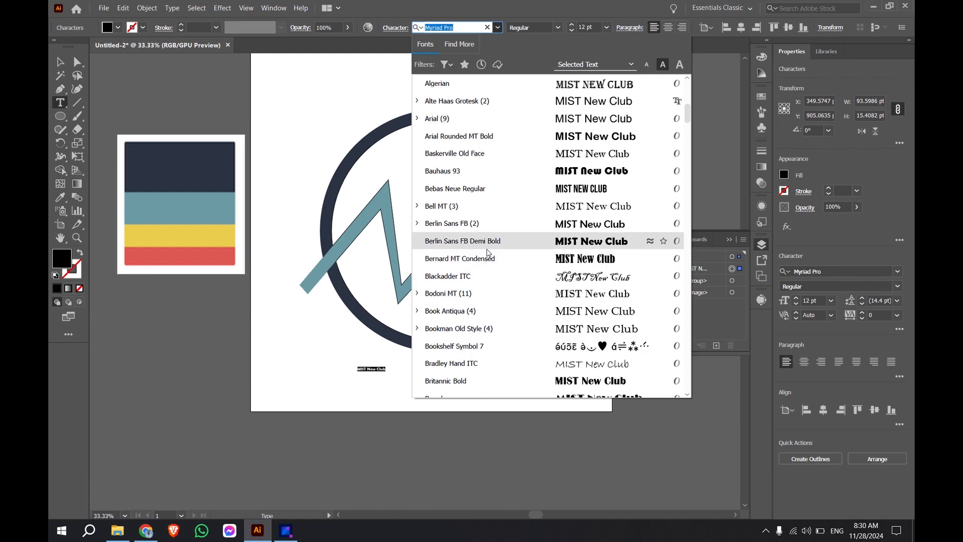
pyautogui.scroll(-2, 484, 262)
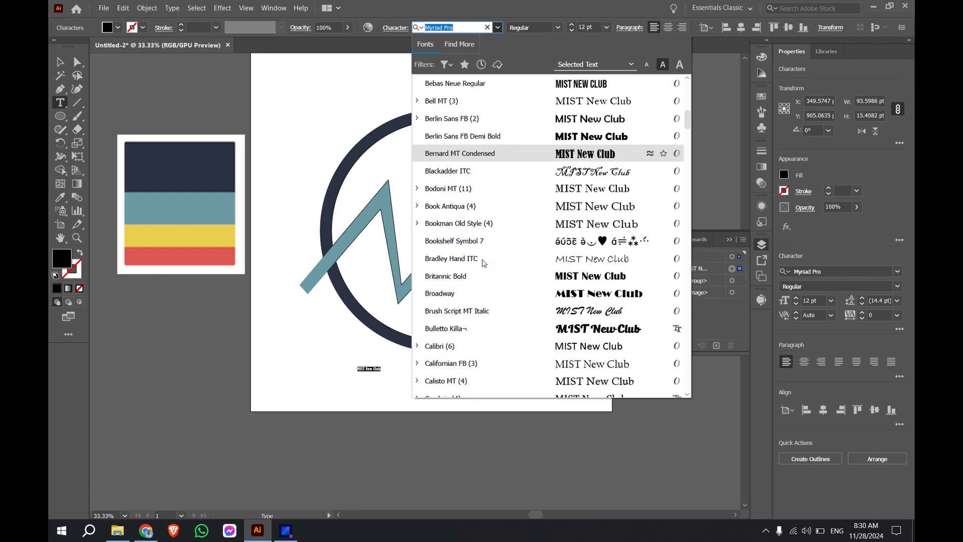
pyautogui.click(472, 277)
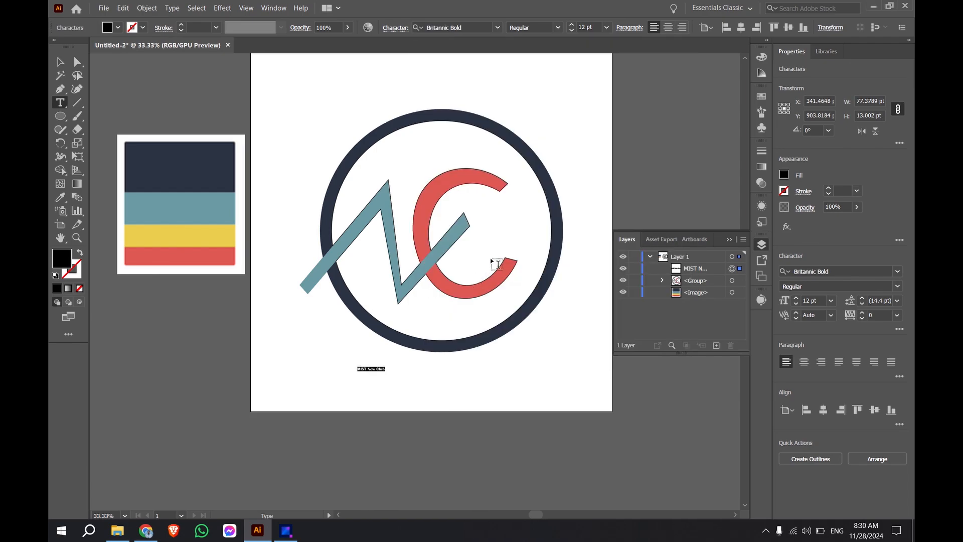
# Step: Set the club name's font size to 70 pt and move the text down clear of the ring
pyautogui.click(597, 26)
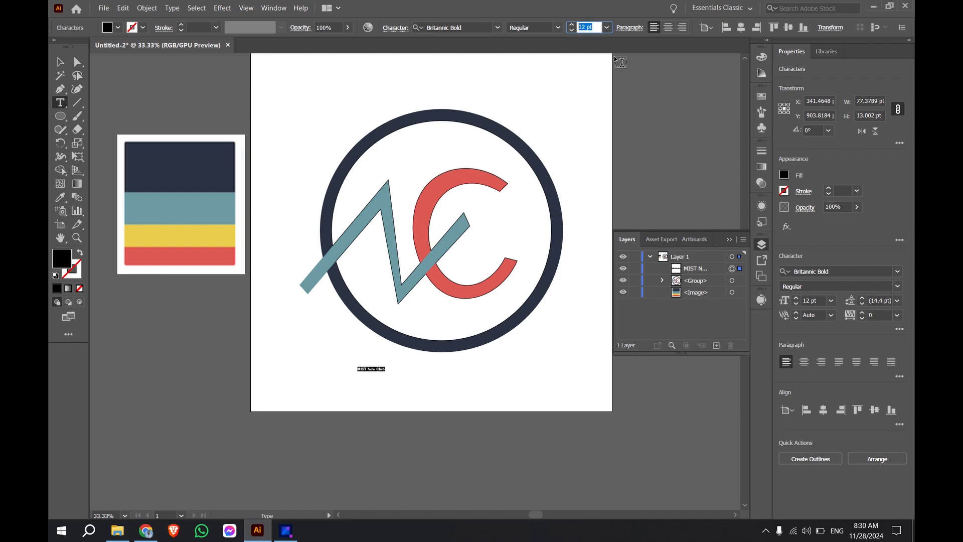
pyautogui.write('70')
pyautogui.press('Return')
pyautogui.press('Escape')
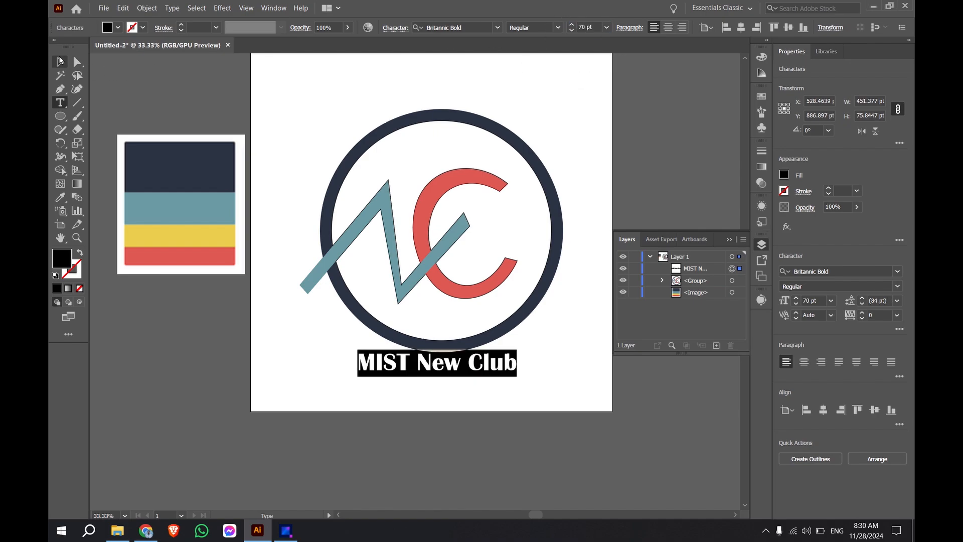
pyautogui.moveTo(444, 378); pyautogui.dragTo(443, 391)
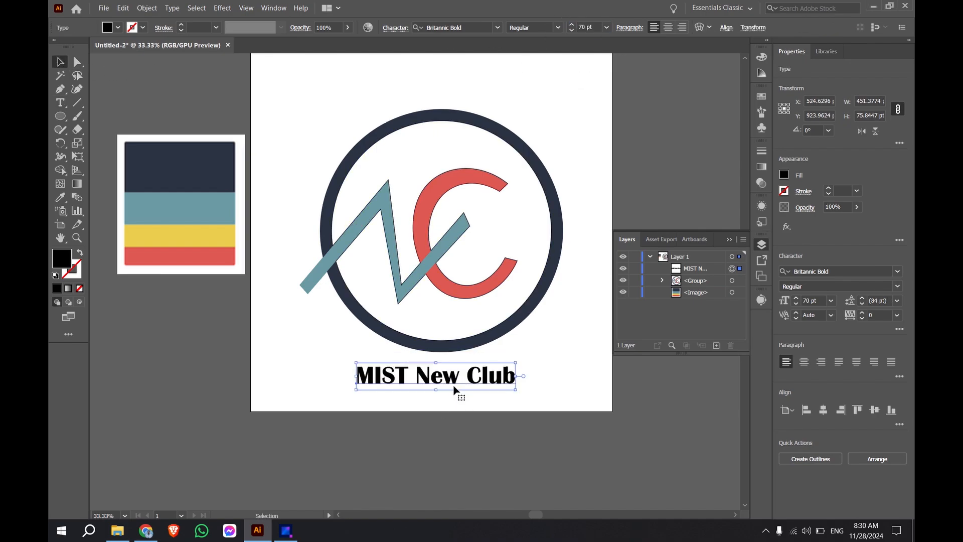
pyautogui.click(563, 113)
# Step: Fill the word "MIST" in the text with the palette's navy using the Eyedropper tool
pyautogui.doubleClick(394, 373)
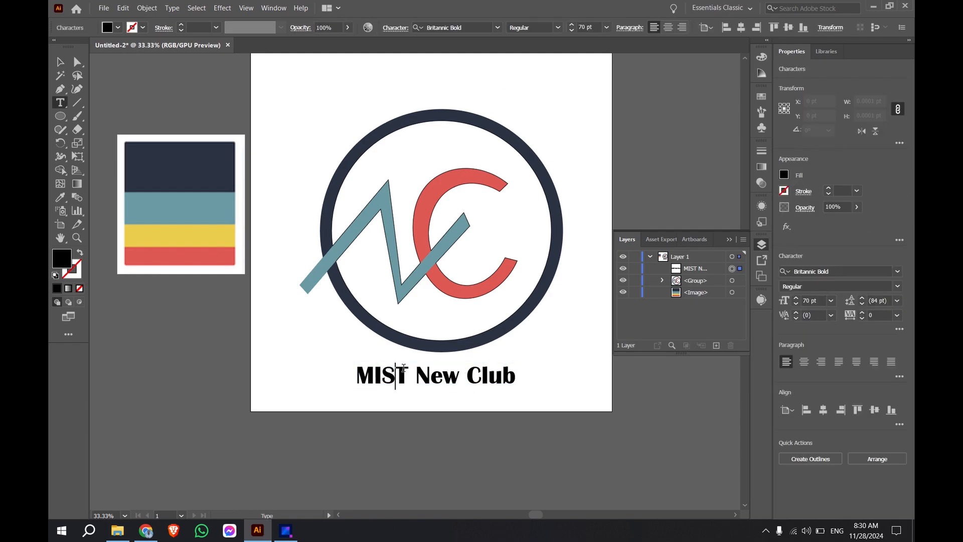
pyautogui.moveTo(407, 374); pyautogui.dragTo(341, 373)
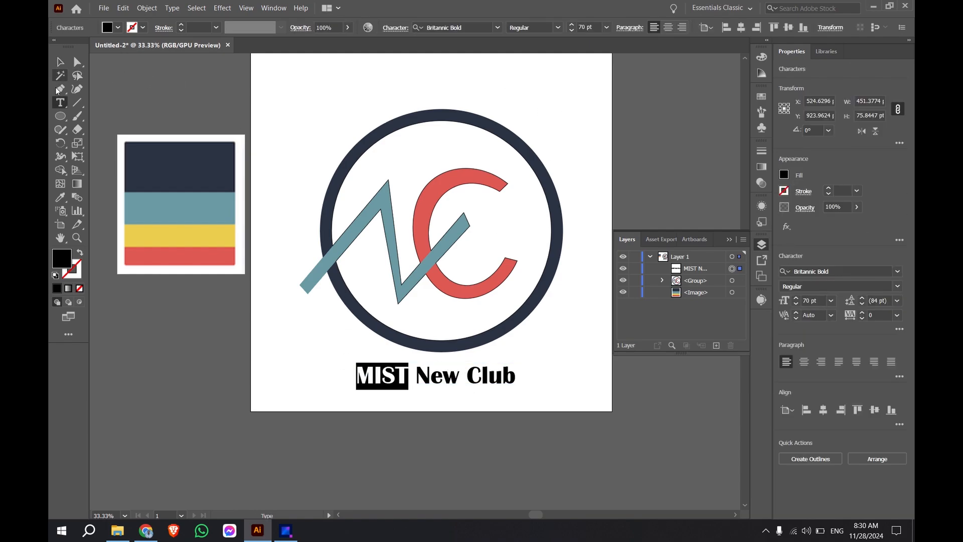
pyautogui.click(61, 197)
pyautogui.click(192, 172)
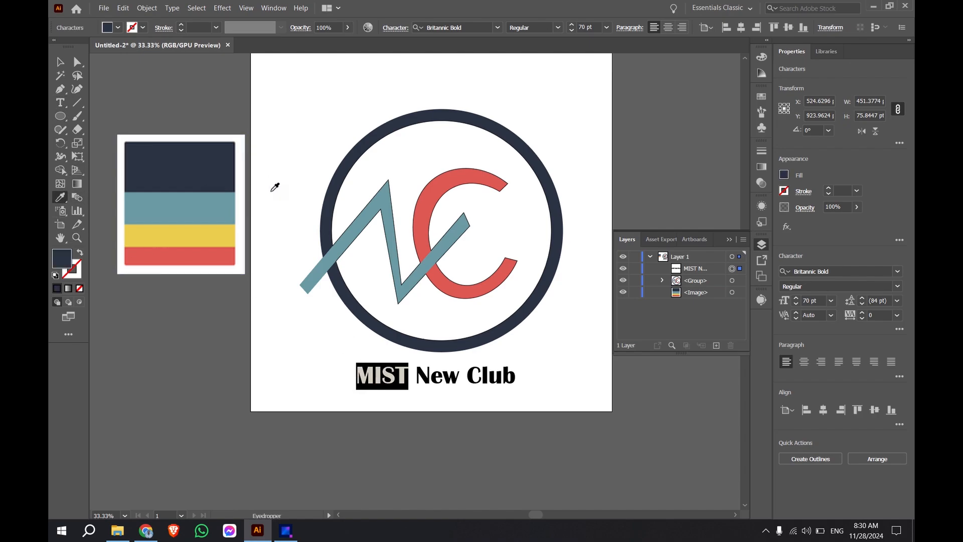
# Step: Fill the word "New" in the club name with the palette's teal using the Eyedropper tool
pyautogui.click(61, 61)
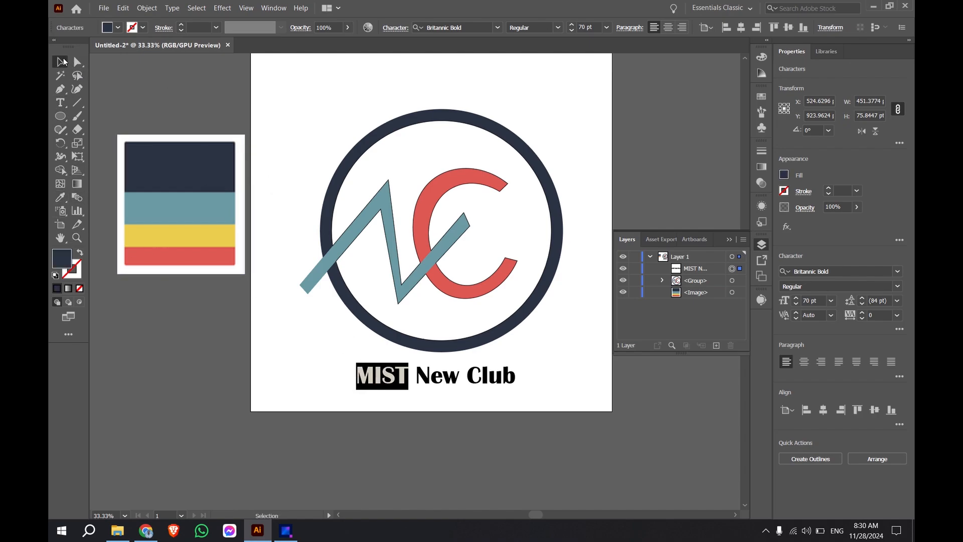
pyautogui.doubleClick(444, 376)
pyautogui.tripleClick(444, 376)
pyautogui.doubleClick(444, 375)
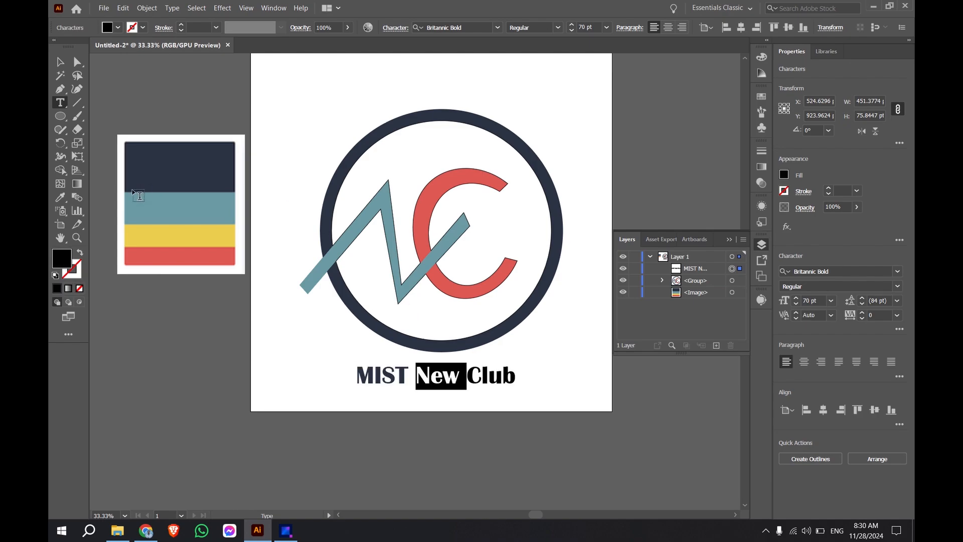
pyautogui.click(60, 197)
pyautogui.click(197, 211)
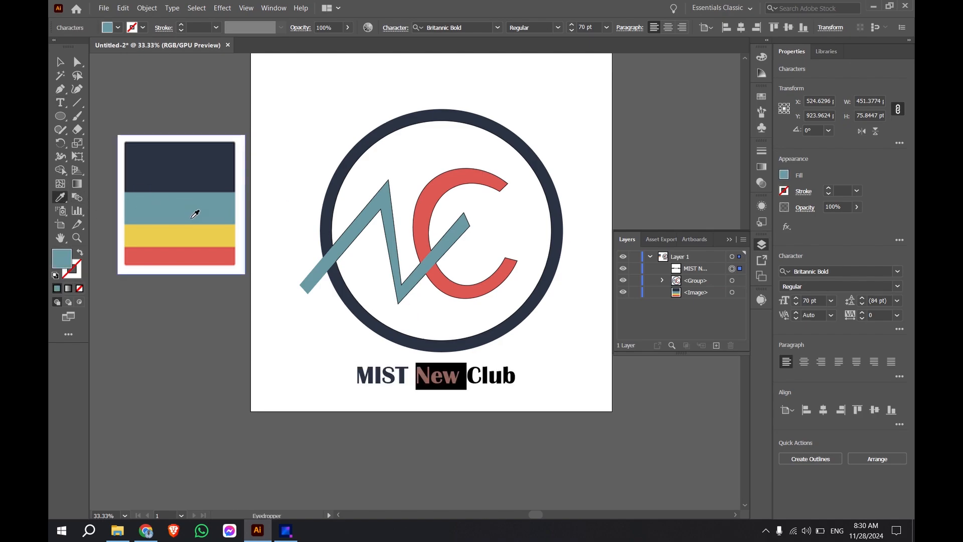
# Step: Fill the word "Club" in the club name with the palette's red using the Eyedropper tool, and deselect the text
pyautogui.click(61, 61)
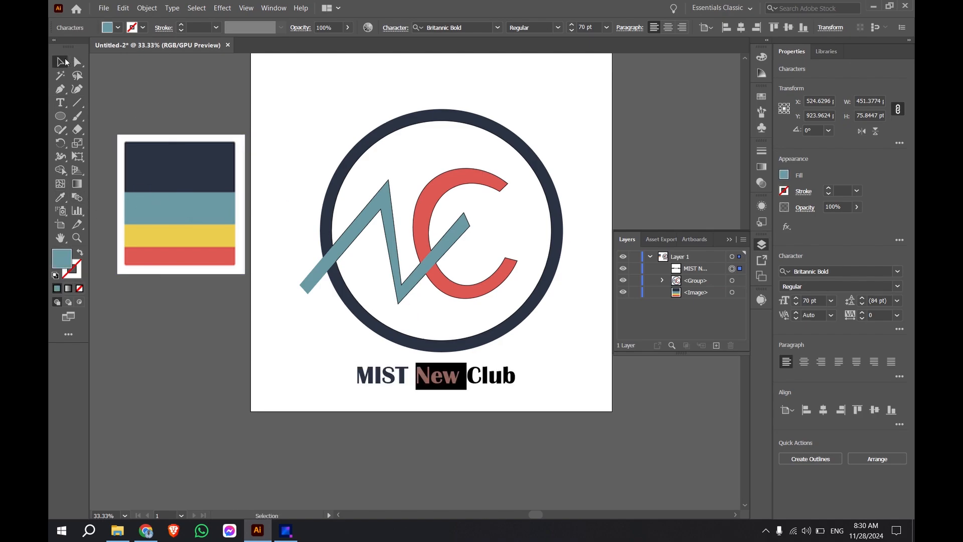
pyautogui.doubleClick(480, 381)
pyautogui.moveTo(467, 375); pyautogui.dragTo(516, 376)
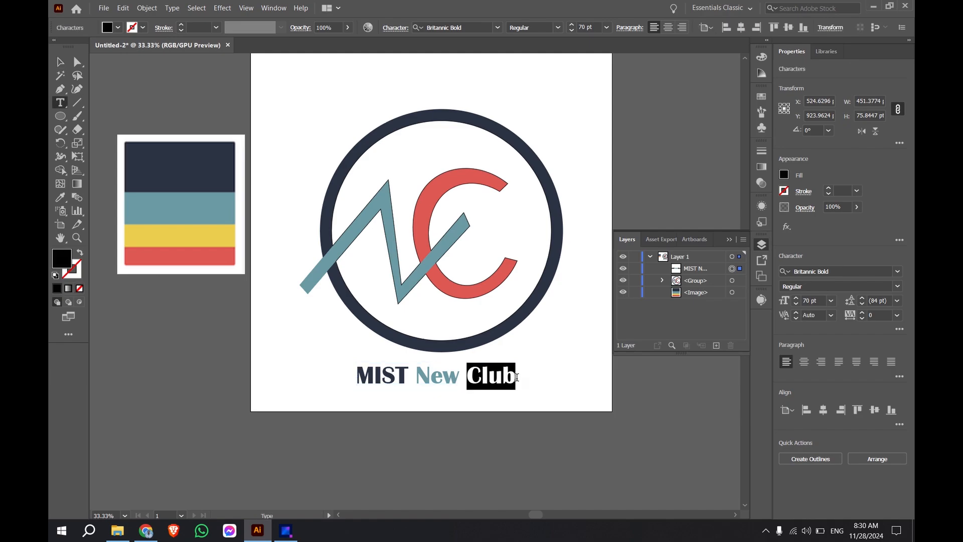
pyautogui.click(61, 196)
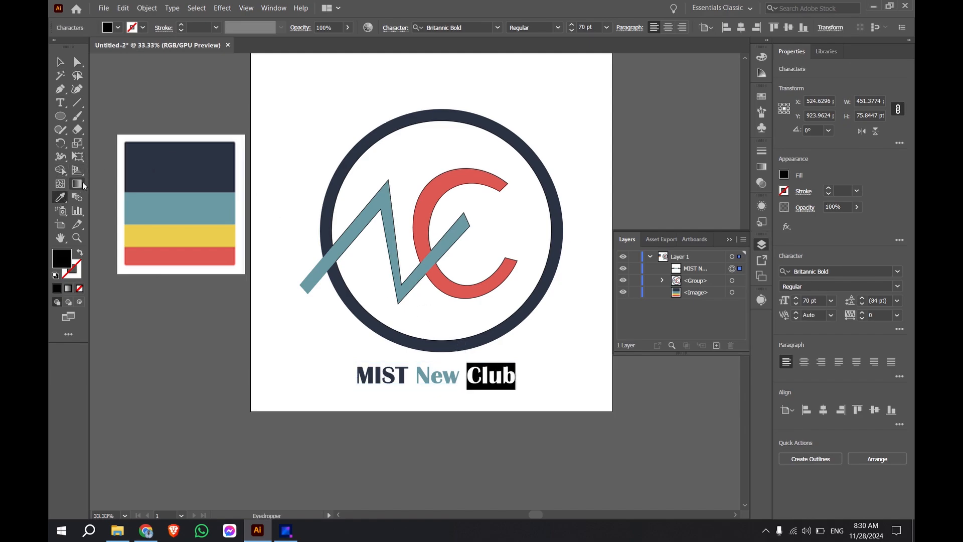
pyautogui.click(203, 253)
pyautogui.click(61, 61)
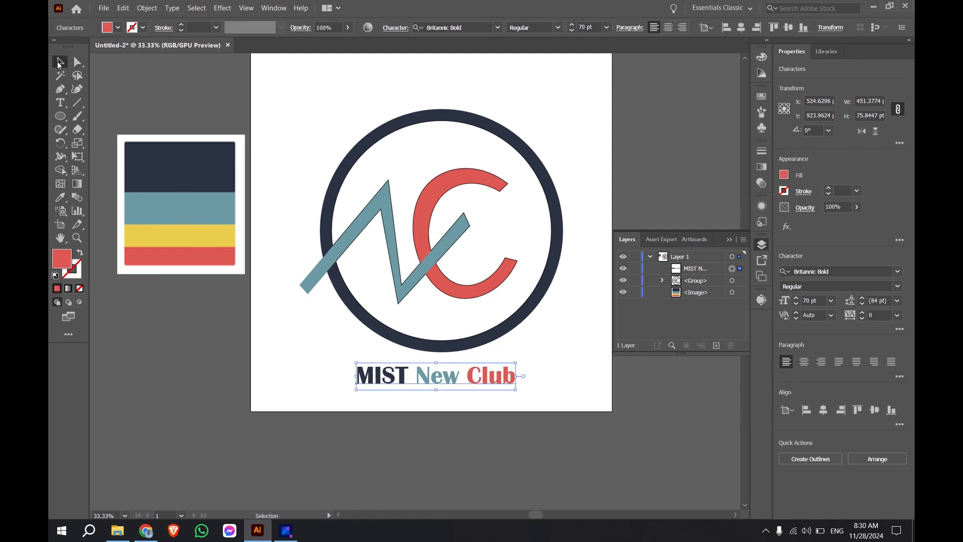
pyautogui.click(304, 100)
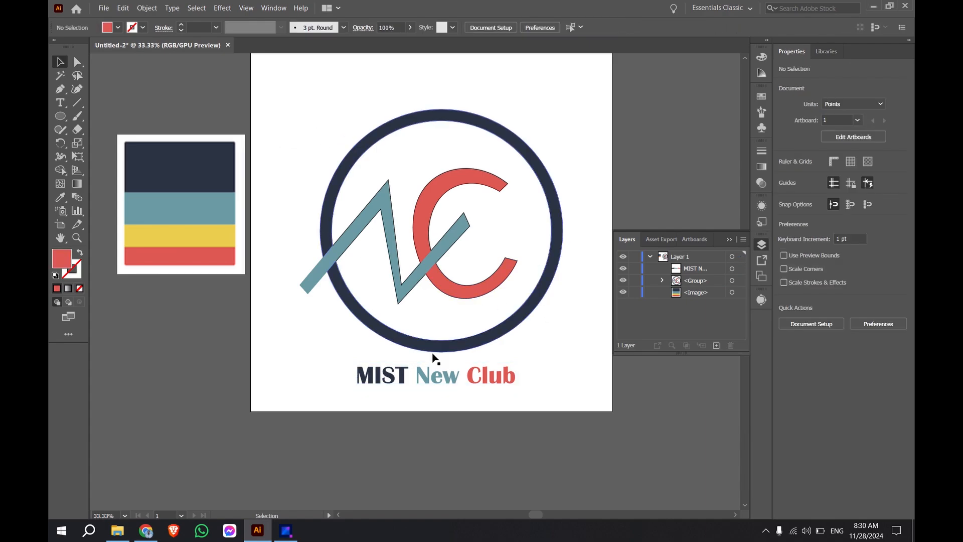
# Step: Align the NC emblem and the club name text on their horizontal centres and group them together
pyautogui.moveTo(283, 116); pyautogui.dragTo(576, 396)
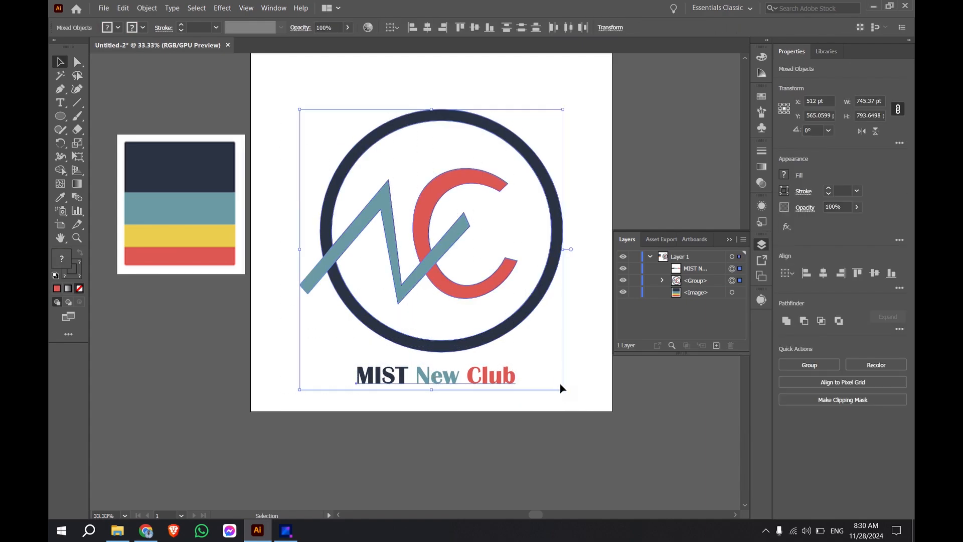
pyautogui.click(426, 28)
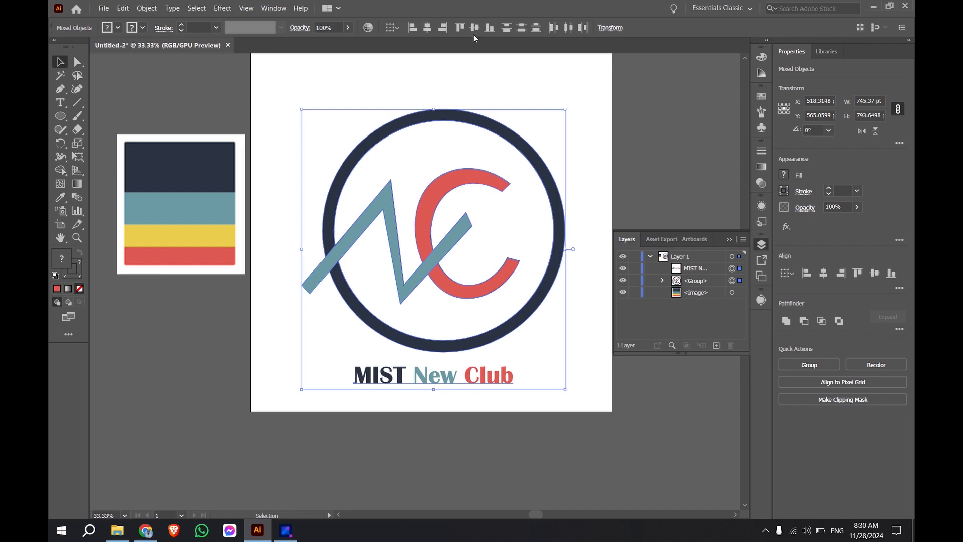
pyautogui.click(483, 78)
pyautogui.hotkey('ctrl', 'a')
pyautogui.moveTo(310, 99); pyautogui.dragTo(498, 372)
pyautogui.hotkey('ctrl', 'g')
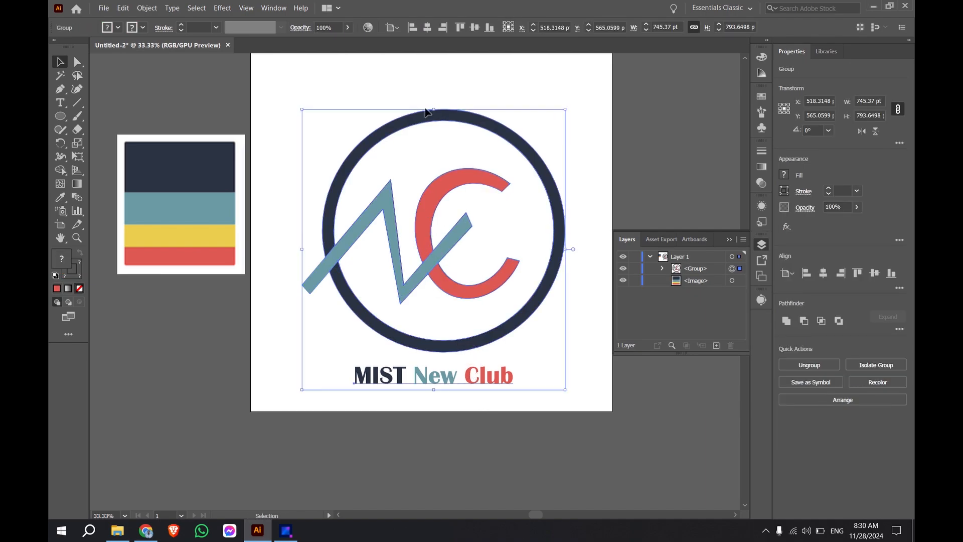
# Step: Centre the grouped logo horizontally and vertically on the artboard and deselect it
pyautogui.click(428, 27)
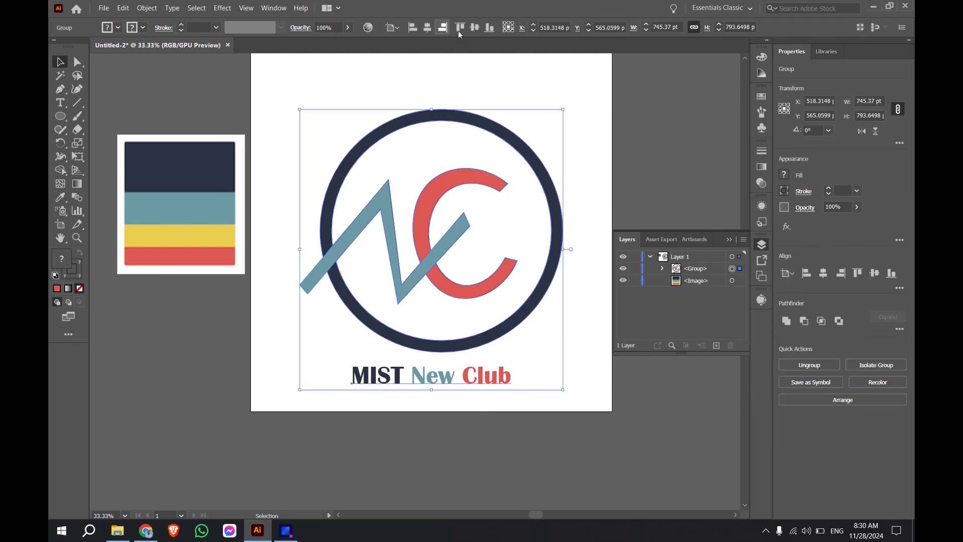
pyautogui.click(475, 27)
pyautogui.click(596, 114)
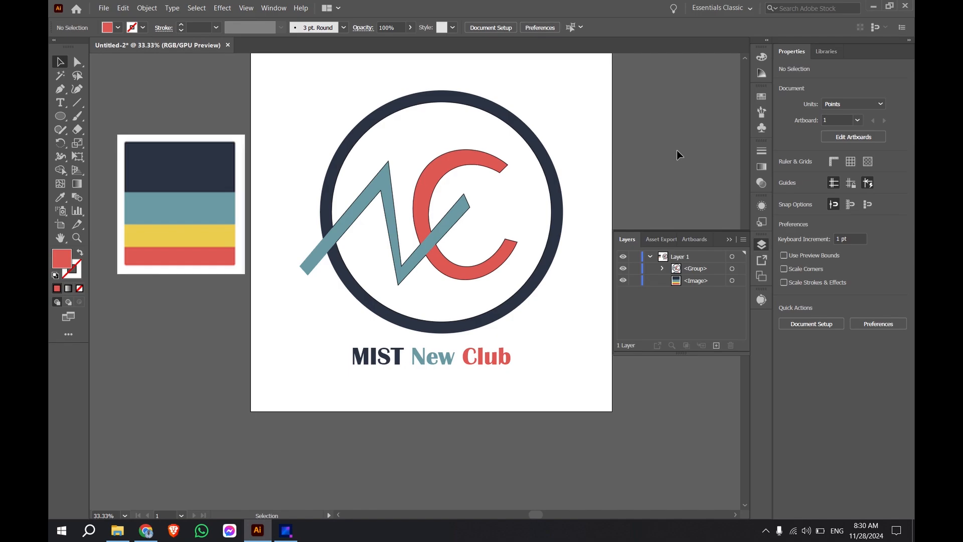
# Step: Delete the colour palette image beside the artboard and collapse the Layers panel
pyautogui.scroll(1, 413, 217)
pyautogui.scroll(1, 412, 217)
pyautogui.click(211, 214)
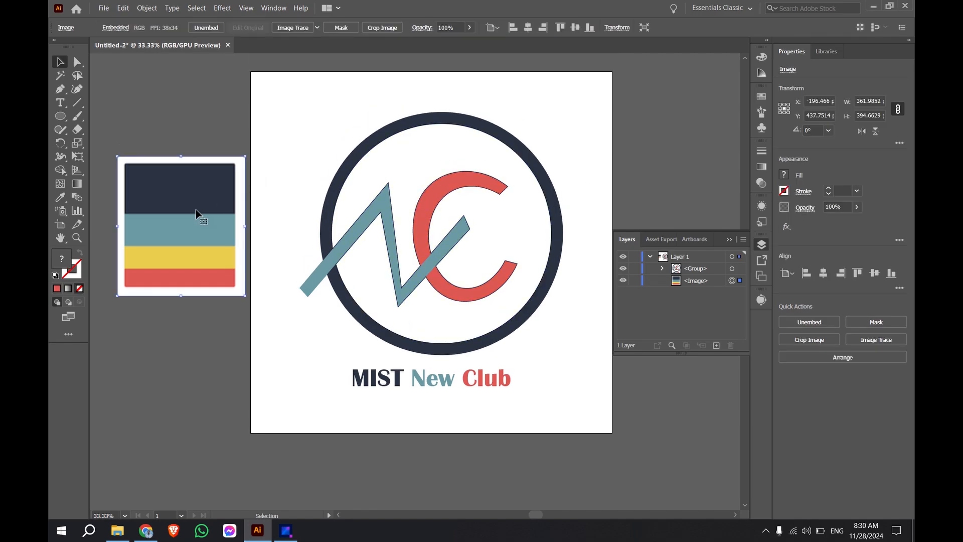
pyautogui.press('Delete')
pyautogui.click(763, 245)
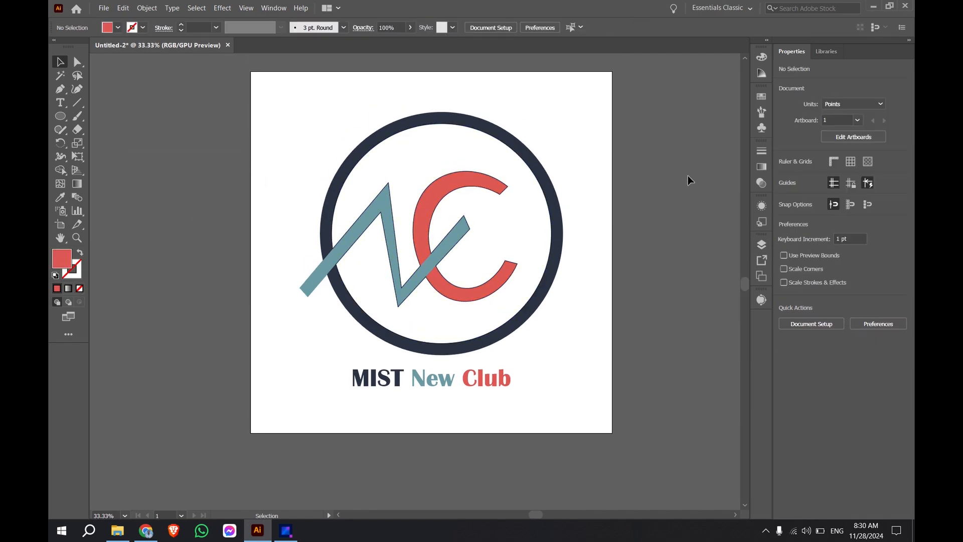
# Step: Export the logo as a JPEG named "MIST NC Logo" in the Graphics Class folder, with RGB colour, quality 8 and High (300 ppi) resolution
pyautogui.scroll(2, 474, 281)
pyautogui.scroll(-1, 477, 280)
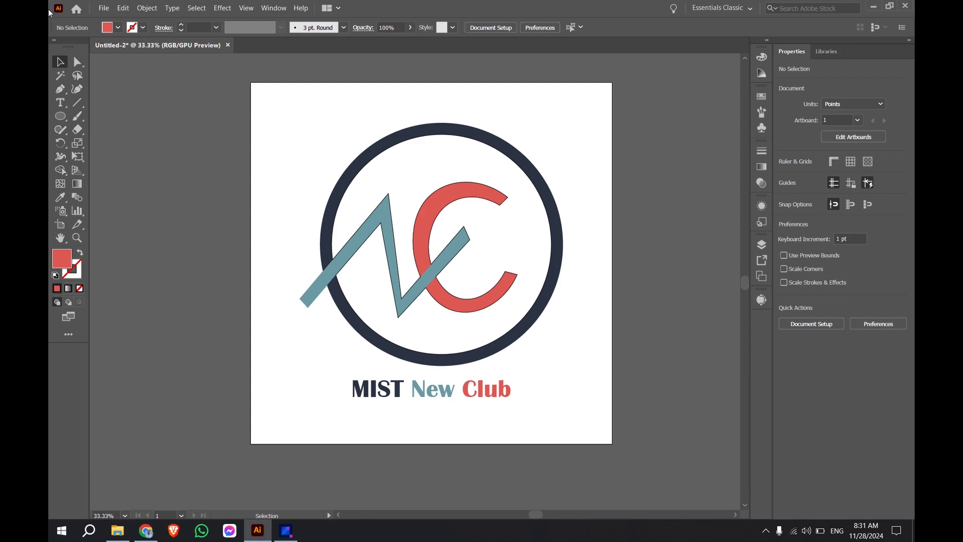
pyautogui.click(104, 8)
pyautogui.moveTo(128, 193)
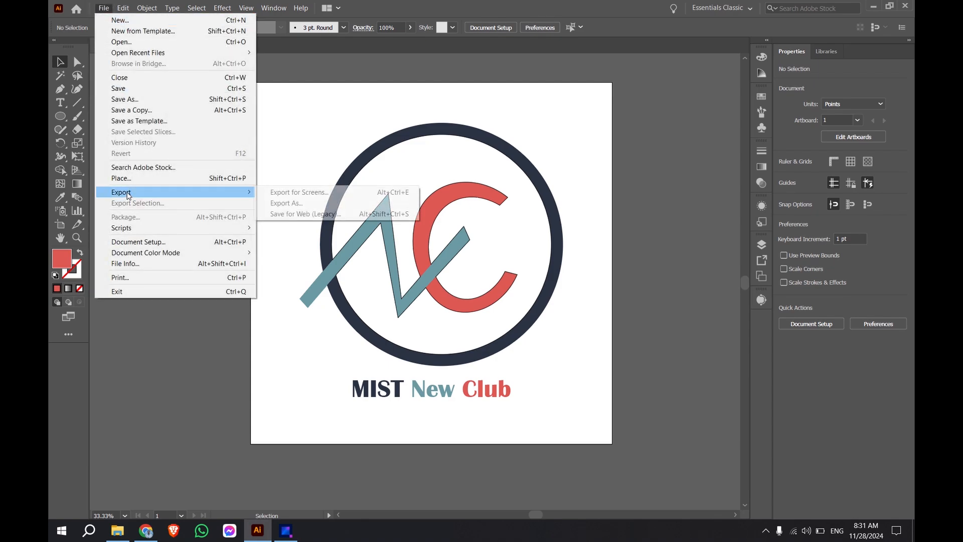
pyautogui.click(279, 204)
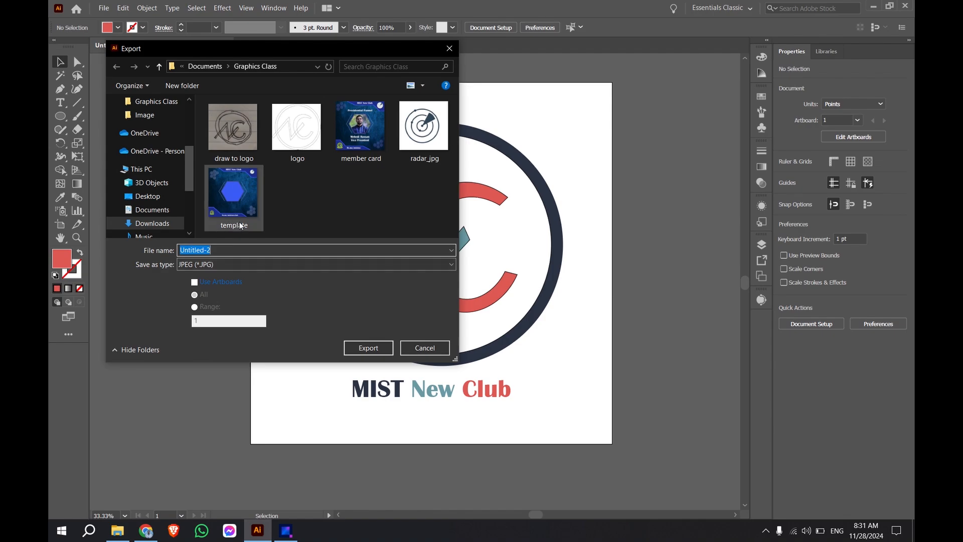
pyautogui.write('MIST NC Logo')
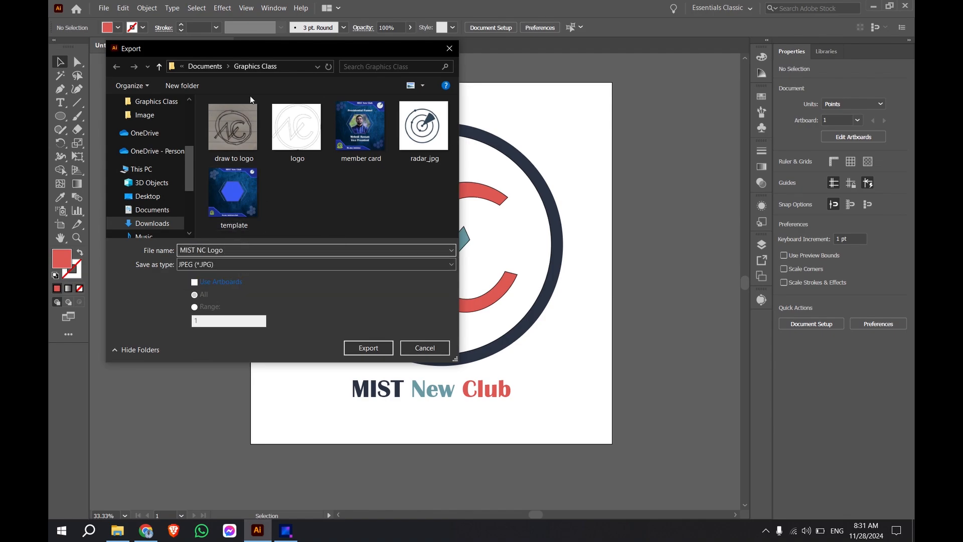
pyautogui.click(368, 348)
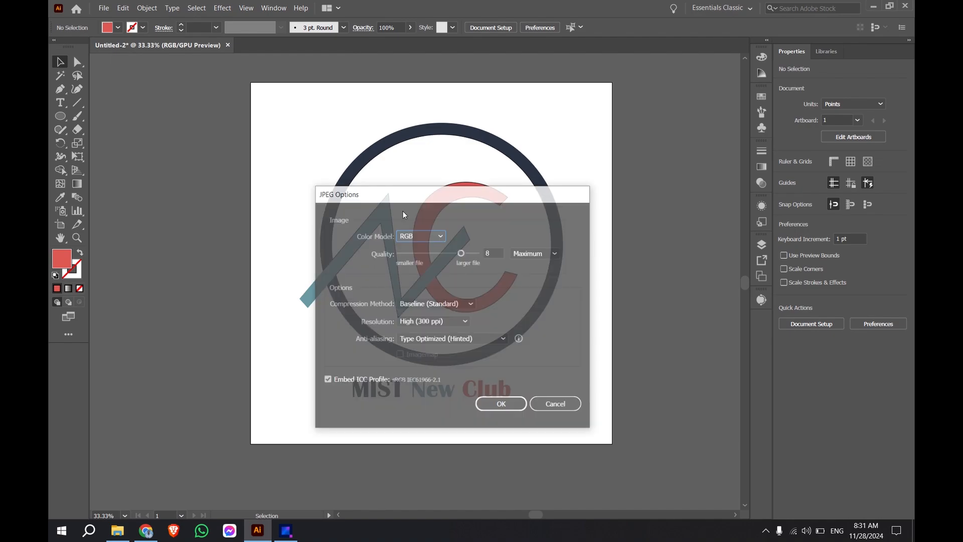
pyautogui.click(491, 405)
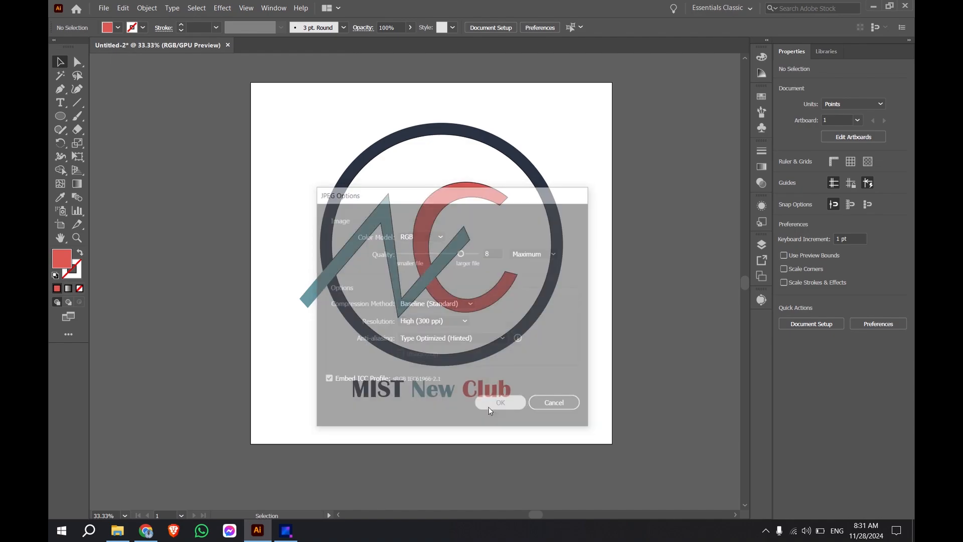